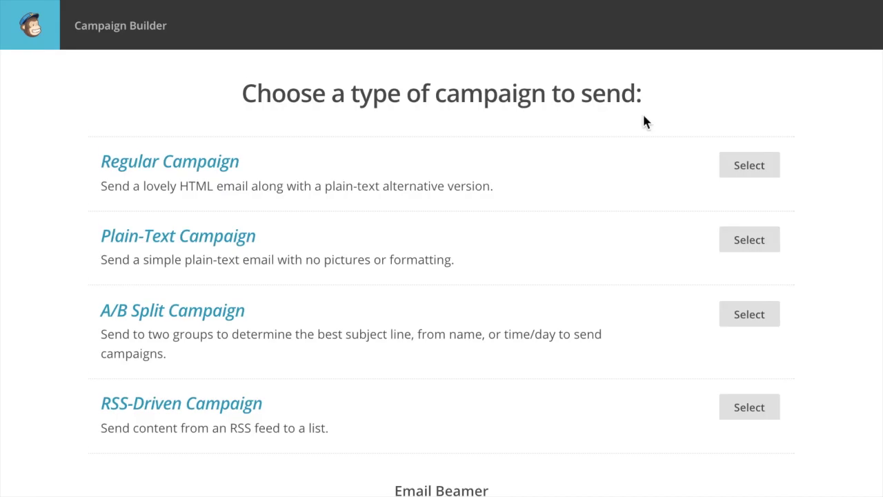
Choose Regular Campaign from the campaign types to create a new HTML campaign.
{"action": "scroll", "coordinate": [643, 117], "scroll_direction": "down", "scroll_amount": 1}
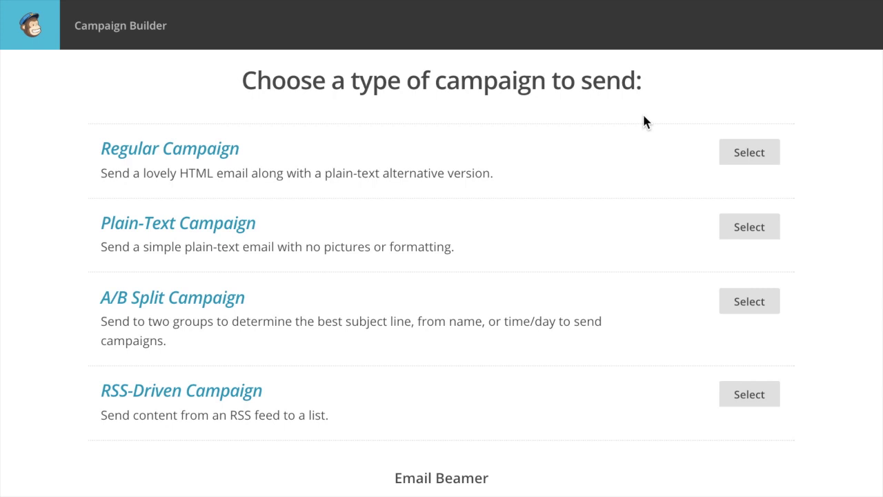
{"action": "left_click", "coordinate": [748, 155]}
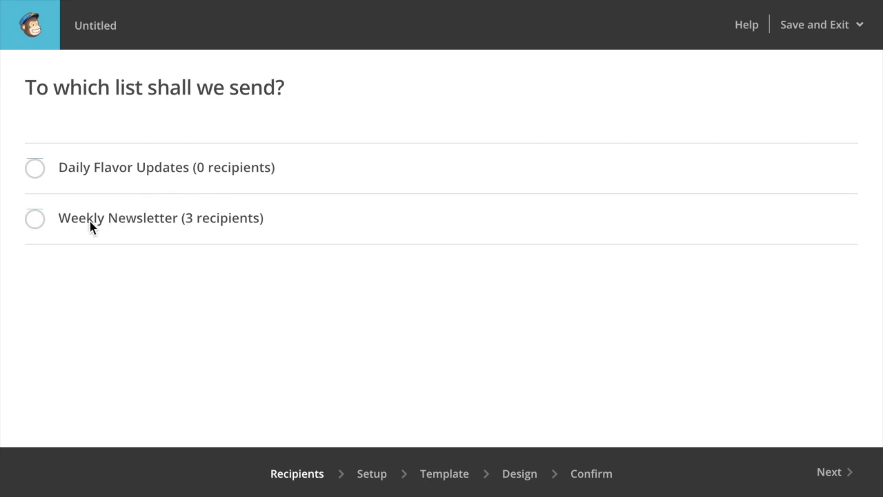
Address the campaign to the whole Weekly Newsletter list (3 recipients) and continue to Campaign Info.
{"action": "left_click", "coordinate": [35, 220]}
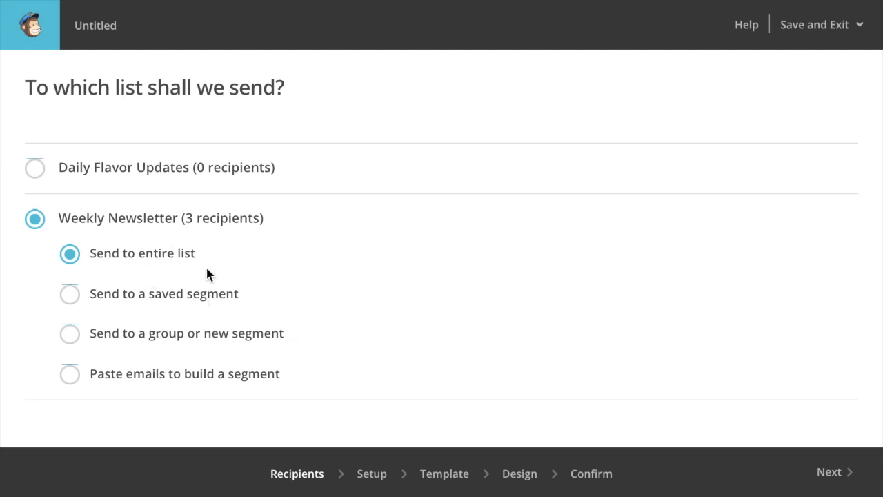
{"action": "left_click", "coordinate": [827, 482]}
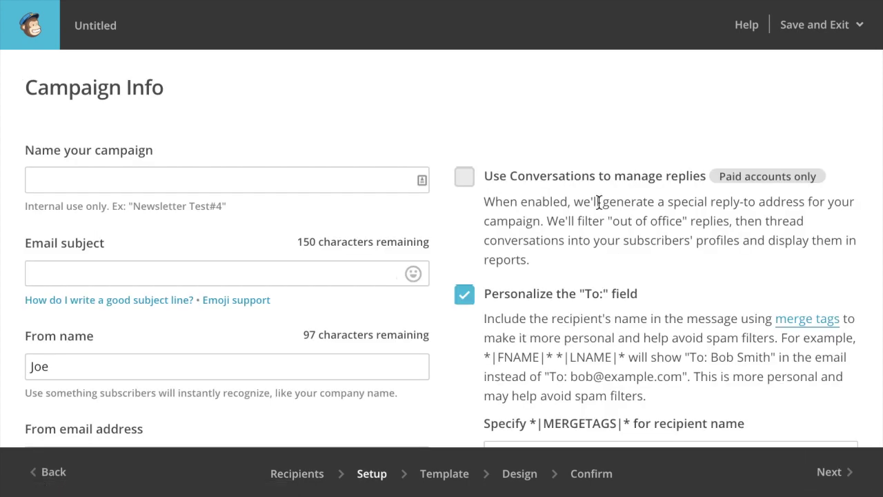
Name the campaign 'Weekly Newsletter - June #1' and paste the same text as the email subject.
{"action": "scroll", "coordinate": [599, 202], "scroll_direction": "down", "scroll_amount": 1}
{"action": "left_click", "coordinate": [301, 144]}
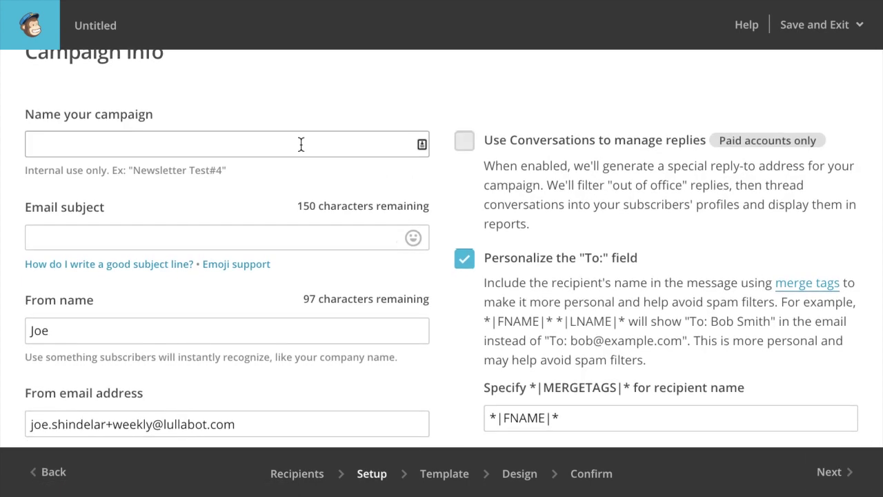
{"action": "scroll", "coordinate": [414, 241], "scroll_direction": "up", "scroll_amount": 1}
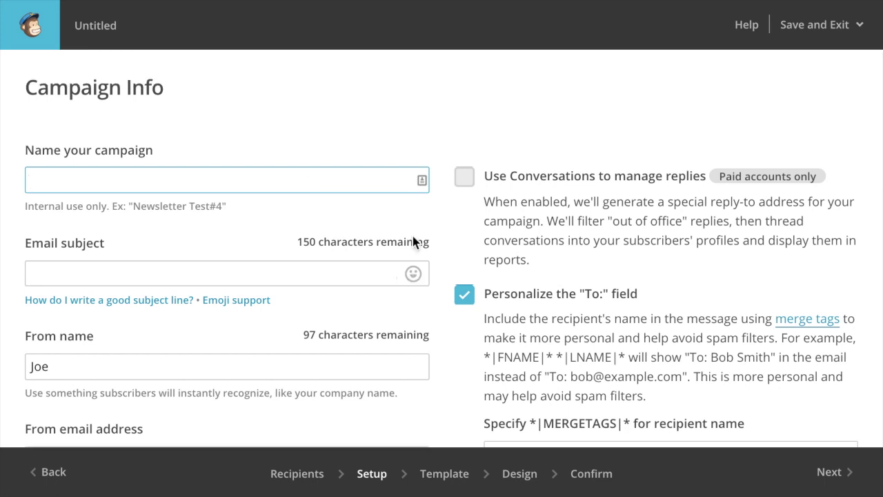
{"action": "type", "text": "Weekly Newsletter - June #1"}
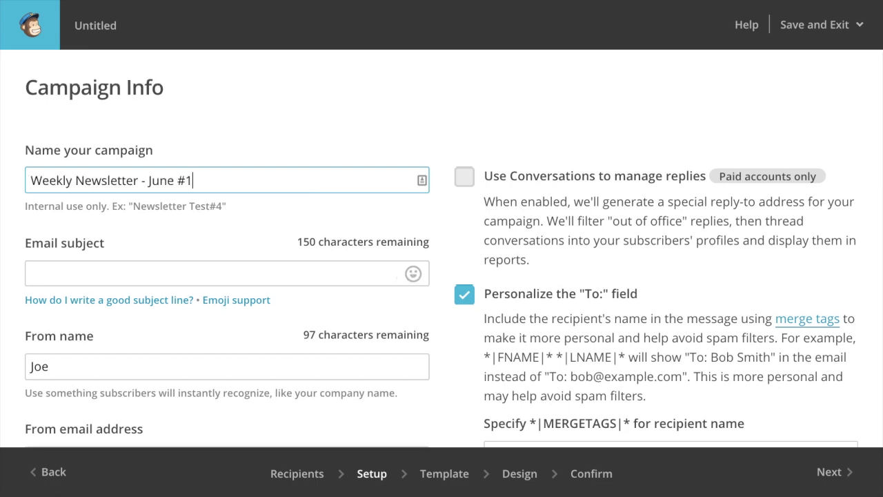
{"action": "scroll", "coordinate": [355, 138], "scroll_direction": "down", "scroll_amount": 2}
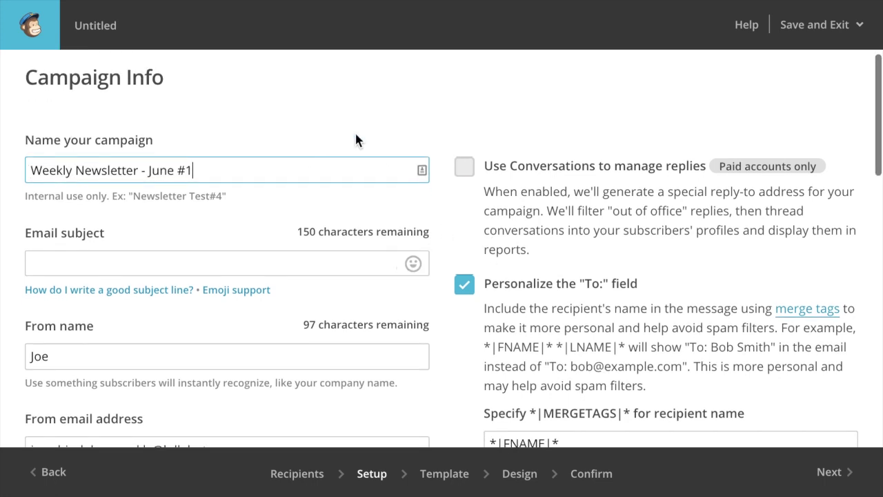
{"action": "key", "text": "ctrl+a"}
{"action": "key", "text": "ctrl+c"}
{"action": "left_click", "coordinate": [193, 182]}
{"action": "key", "text": "ctrl+v"}
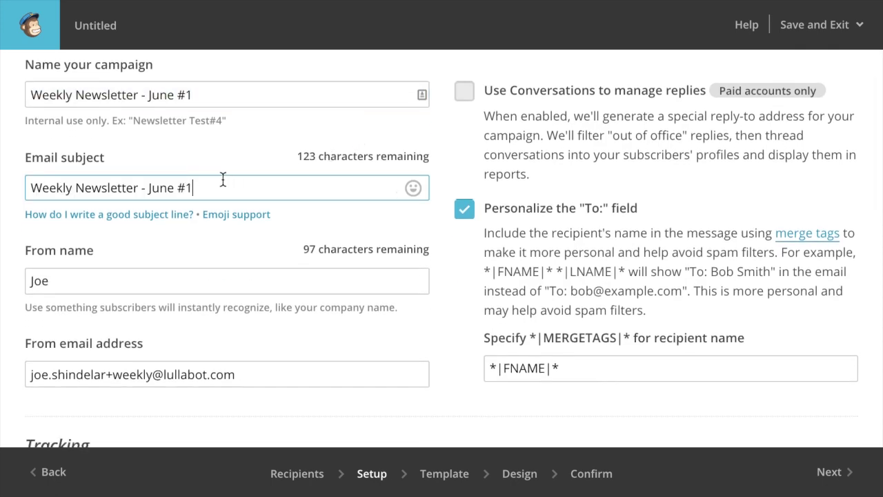
Read and dismiss the emoji-in-subject tips, then review the remaining campaign info fields.
{"action": "scroll", "coordinate": [106, 149], "scroll_direction": "up", "scroll_amount": 1}
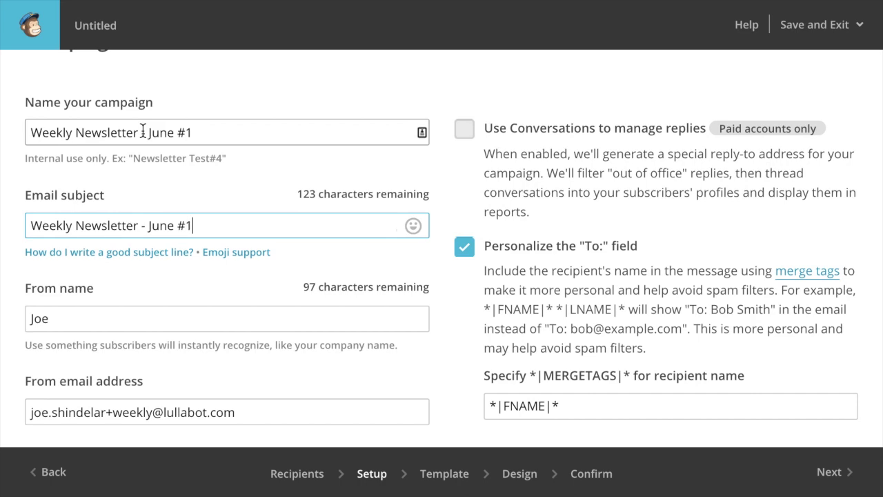
{"action": "scroll", "coordinate": [142, 132], "scroll_direction": "down", "scroll_amount": 2}
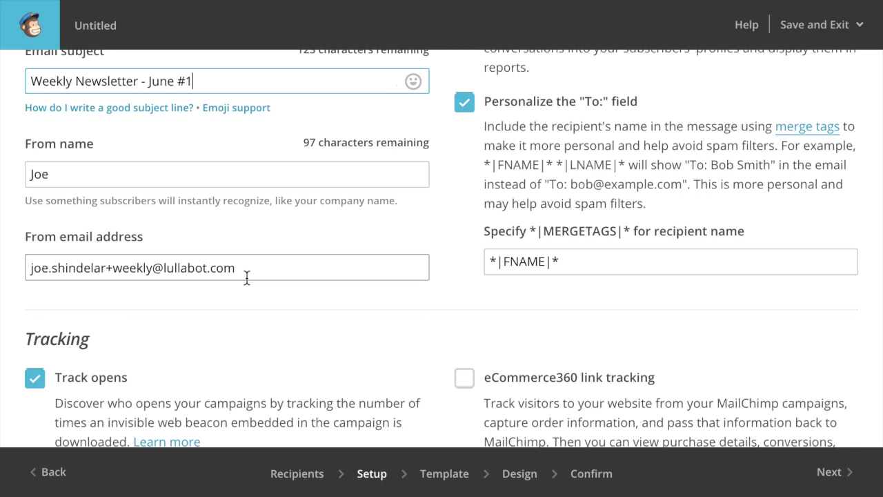
{"action": "scroll", "coordinate": [247, 277], "scroll_direction": "up", "scroll_amount": 1}
{"action": "scroll", "coordinate": [246, 277], "scroll_direction": "down", "scroll_amount": 1}
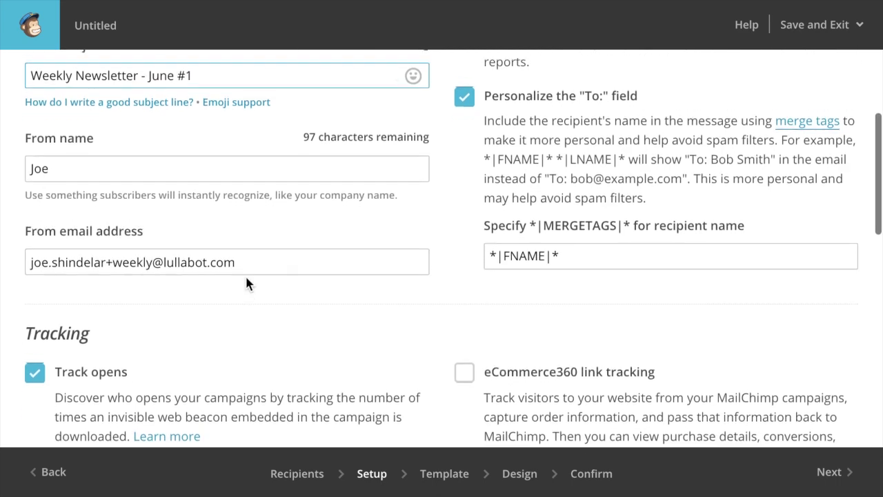
{"action": "scroll", "coordinate": [246, 279], "scroll_direction": "up", "scroll_amount": 3}
{"action": "left_click", "coordinate": [246, 277]}
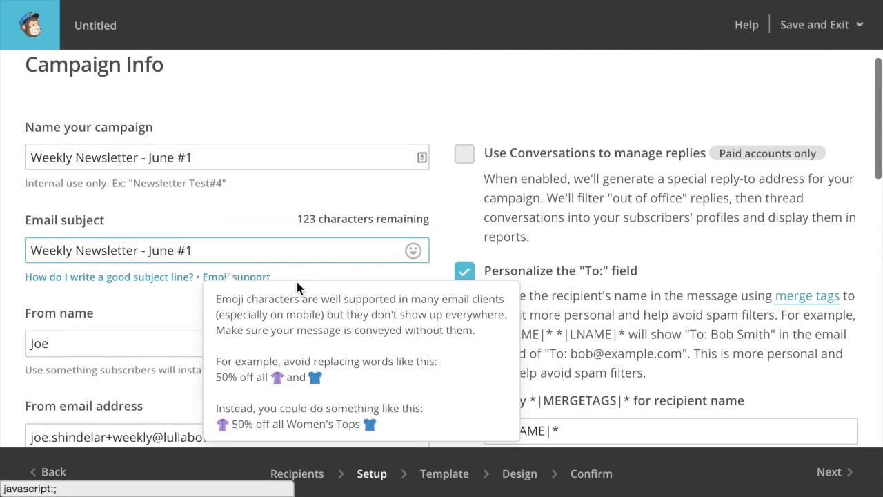
{"action": "left_click", "coordinate": [597, 228]}
{"action": "scroll", "coordinate": [577, 210], "scroll_direction": "down", "scroll_amount": 1}
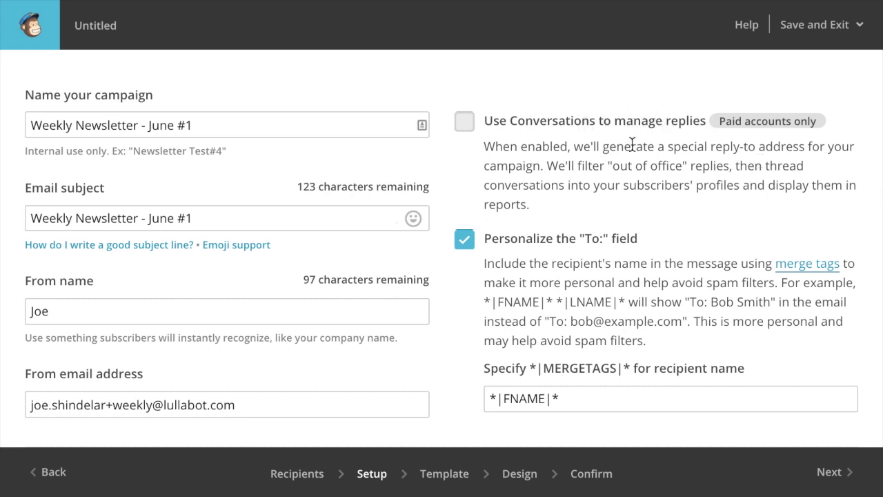
{"action": "scroll", "coordinate": [604, 131], "scroll_direction": "down", "scroll_amount": 1}
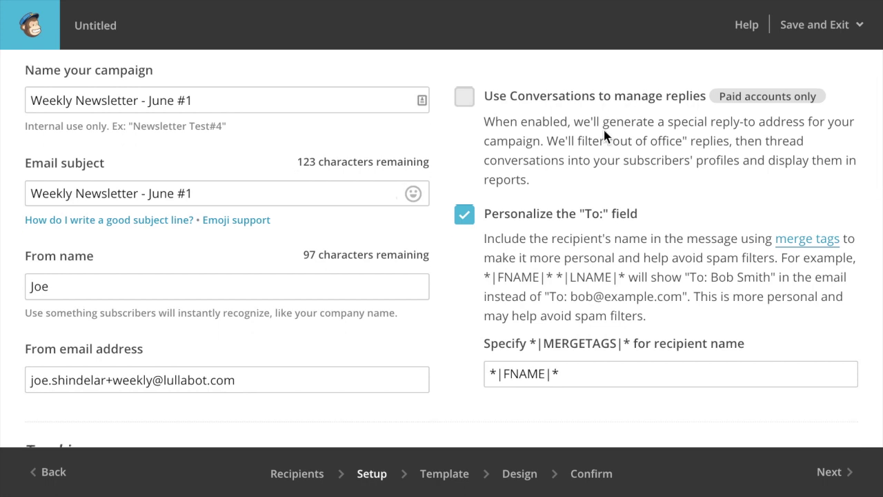
{"action": "scroll", "coordinate": [599, 158], "scroll_direction": "down", "scroll_amount": 2}
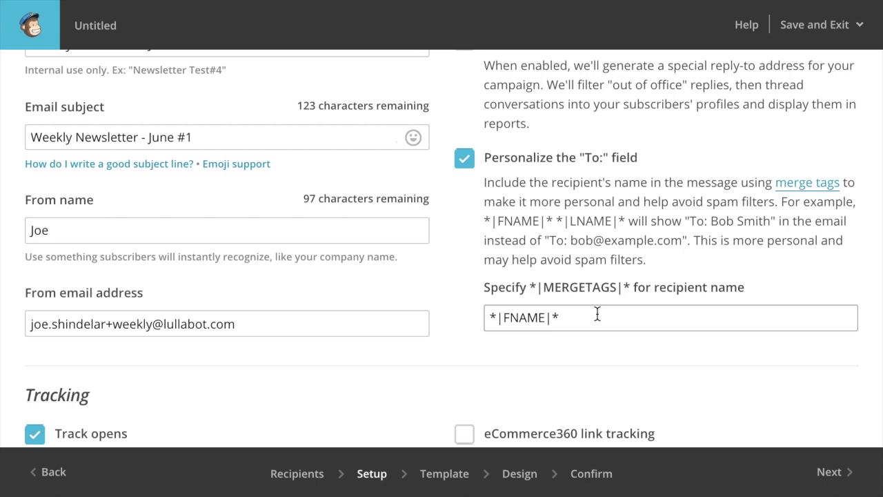
{"action": "scroll", "coordinate": [597, 314], "scroll_direction": "down", "scroll_amount": 2}
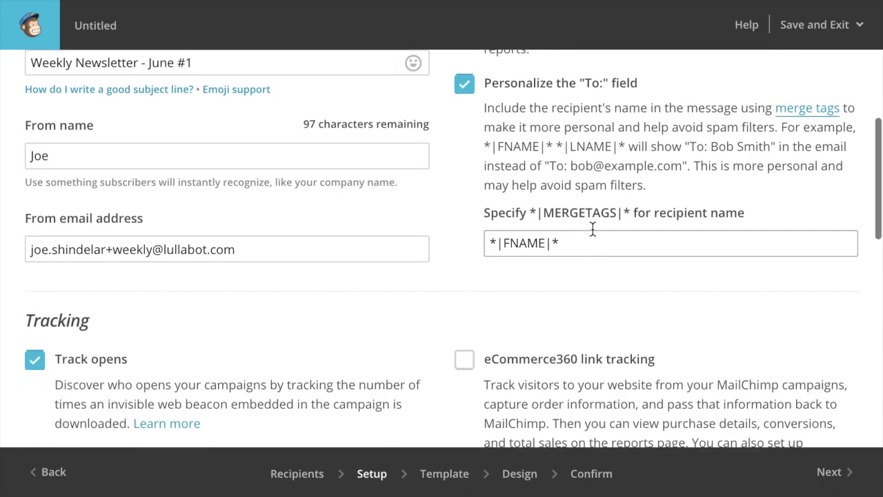
{"action": "scroll", "coordinate": [591, 235], "scroll_direction": "down", "scroll_amount": 1}
{"action": "left_click", "coordinate": [586, 188]}
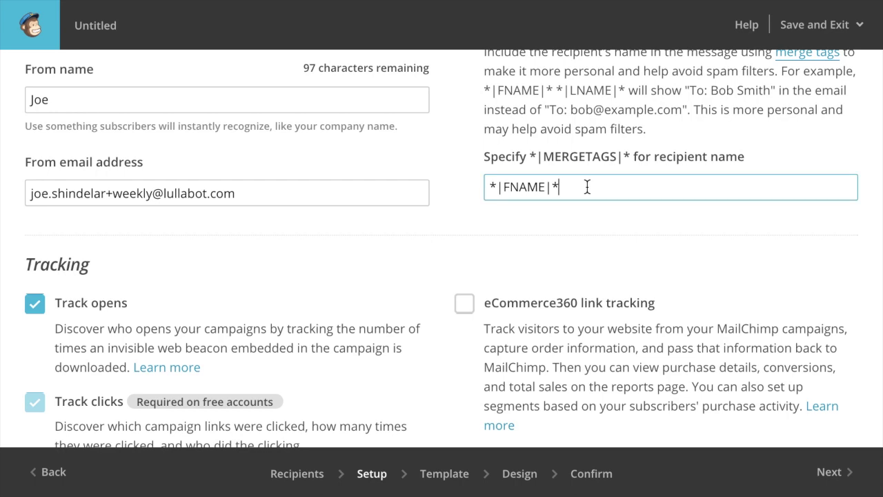
{"action": "scroll", "coordinate": [586, 186], "scroll_direction": "down", "scroll_amount": 1}
{"action": "scroll", "coordinate": [585, 192], "scroll_direction": "down", "scroll_amount": 2}
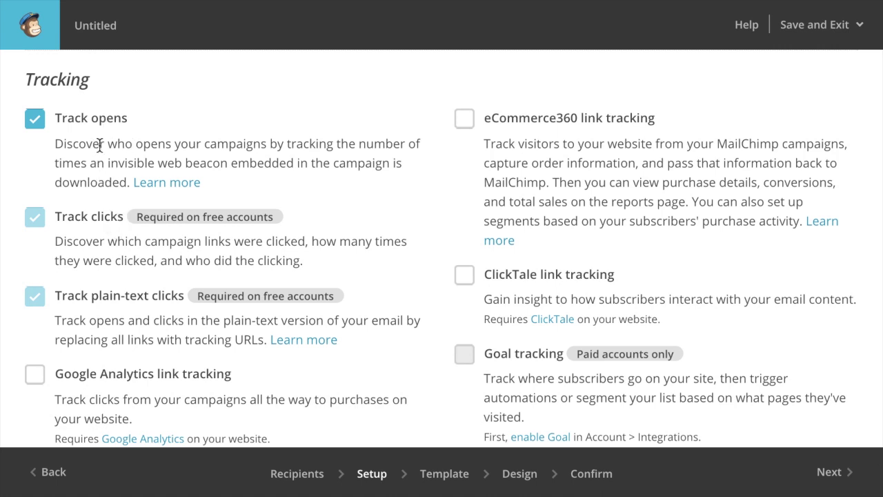
Leave the Tracking, Social Media and More options at their defaults and proceed to the Template step.
{"action": "scroll", "coordinate": [678, 186], "scroll_direction": "down", "scroll_amount": 1}
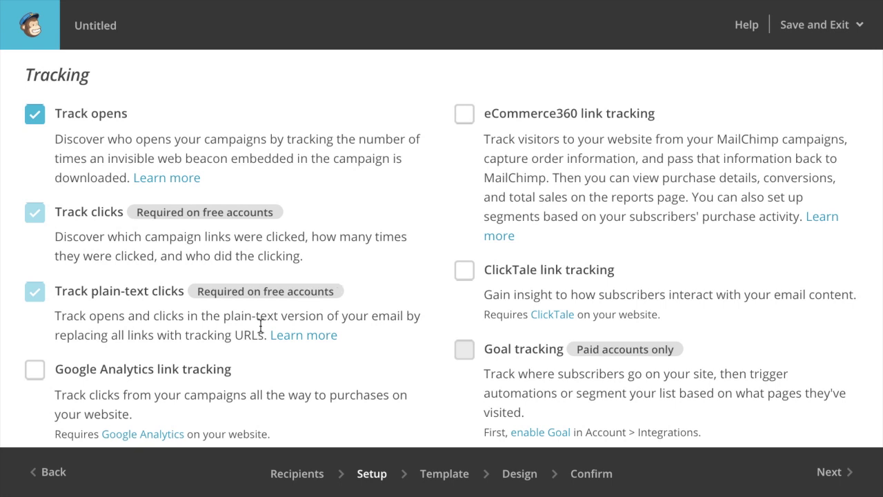
{"action": "scroll", "coordinate": [250, 340], "scroll_direction": "down", "scroll_amount": 1}
{"action": "scroll", "coordinate": [249, 338], "scroll_direction": "up", "scroll_amount": 1}
{"action": "scroll", "coordinate": [249, 338], "scroll_direction": "down", "scroll_amount": 1}
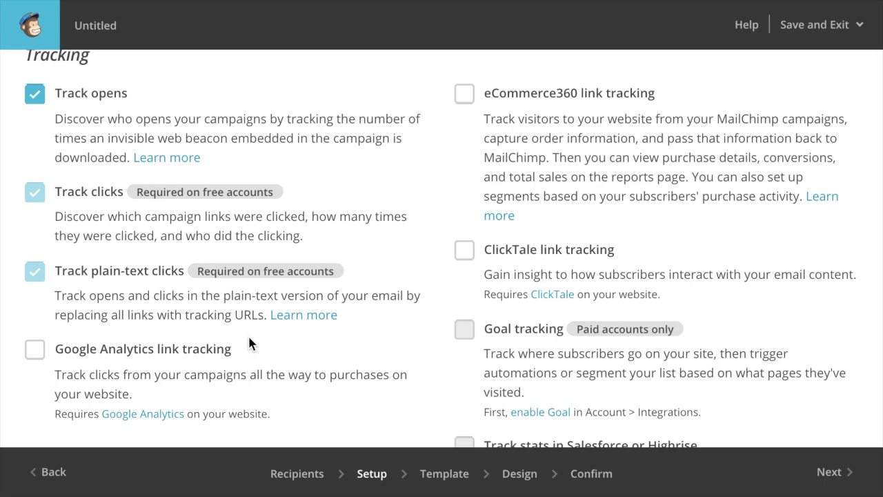
{"action": "scroll", "coordinate": [249, 339], "scroll_direction": "up", "scroll_amount": 1}
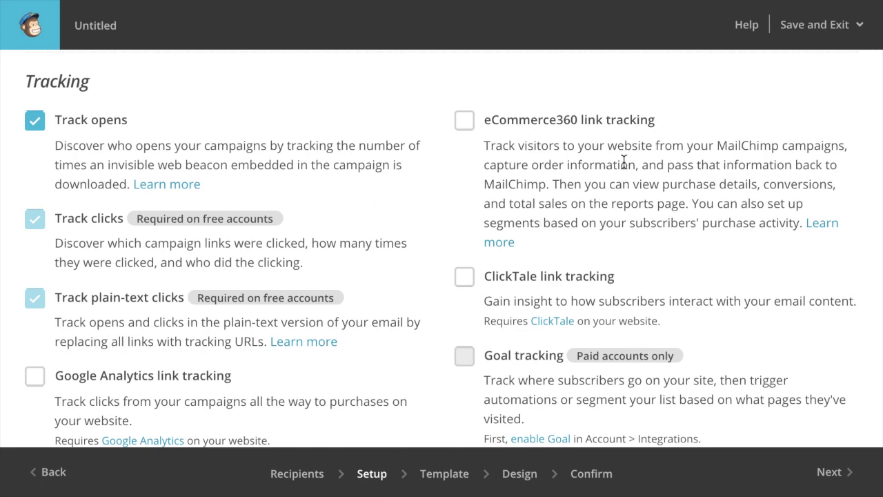
{"action": "scroll", "coordinate": [624, 161], "scroll_direction": "down", "scroll_amount": 4}
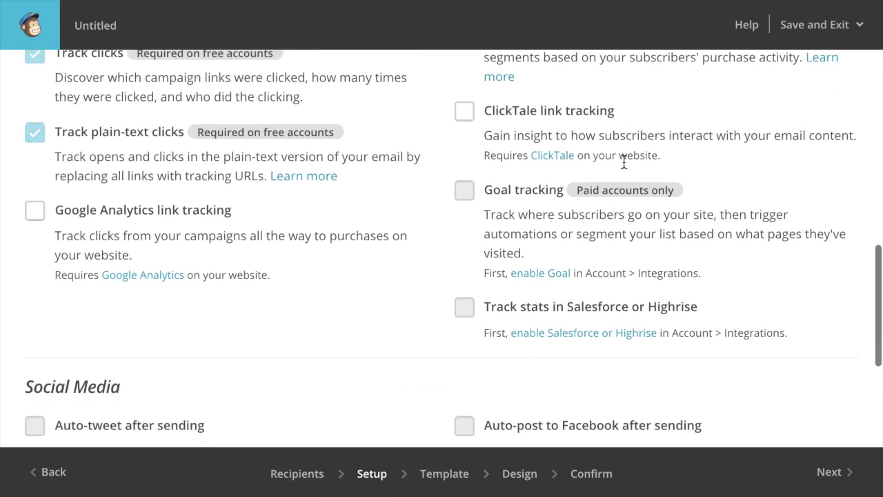
{"action": "scroll", "coordinate": [624, 160], "scroll_direction": "down", "scroll_amount": 2}
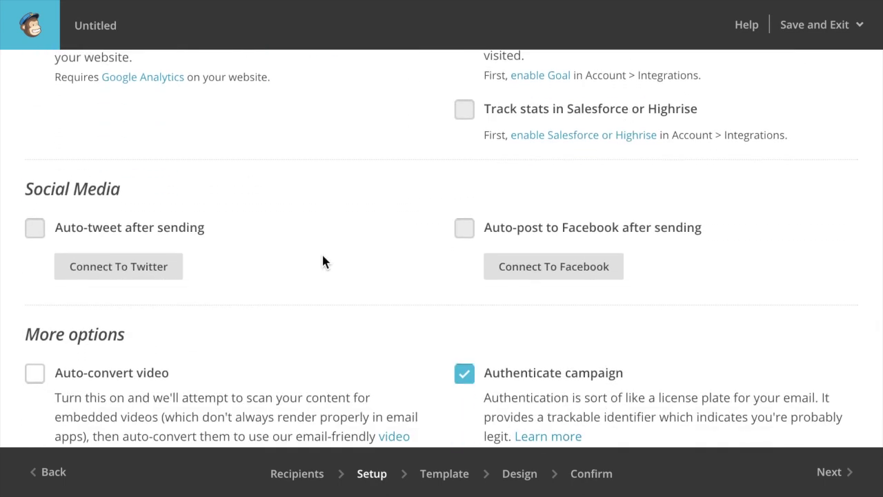
{"action": "scroll", "coordinate": [308, 193], "scroll_direction": "down", "scroll_amount": 1}
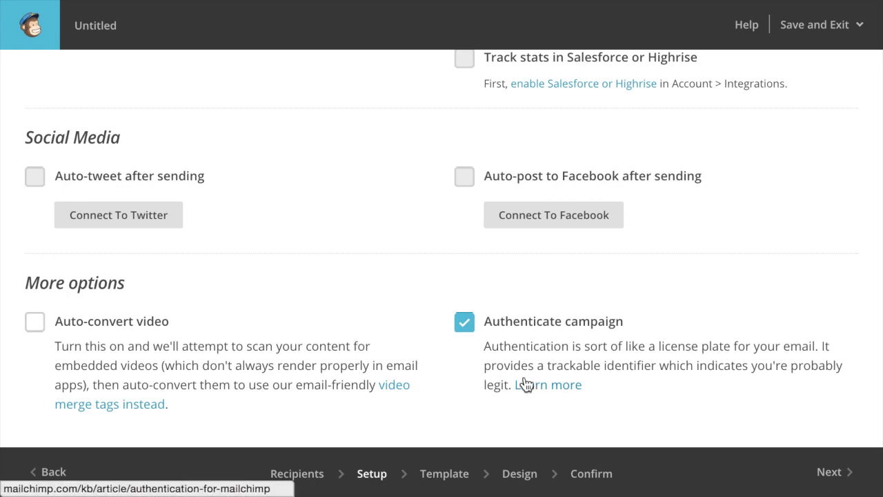
{"action": "left_click", "coordinate": [836, 476]}
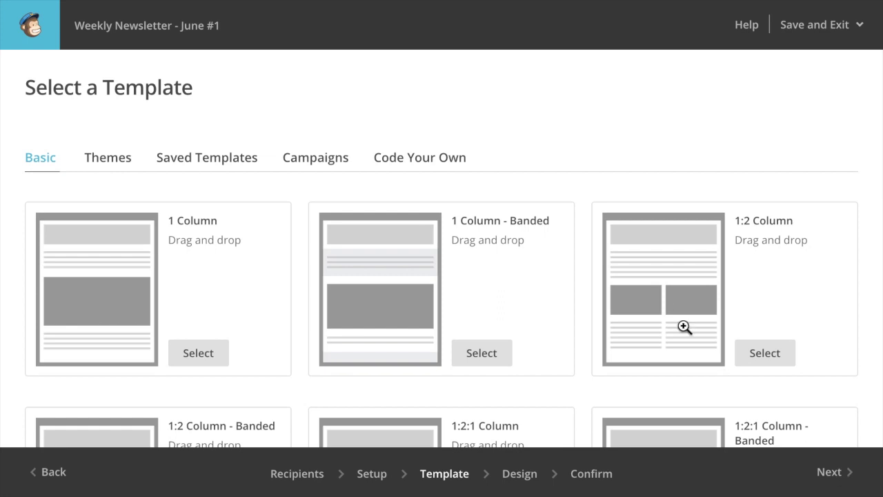
{"action": "scroll", "coordinate": [463, 94], "scroll_direction": "down", "scroll_amount": 4}
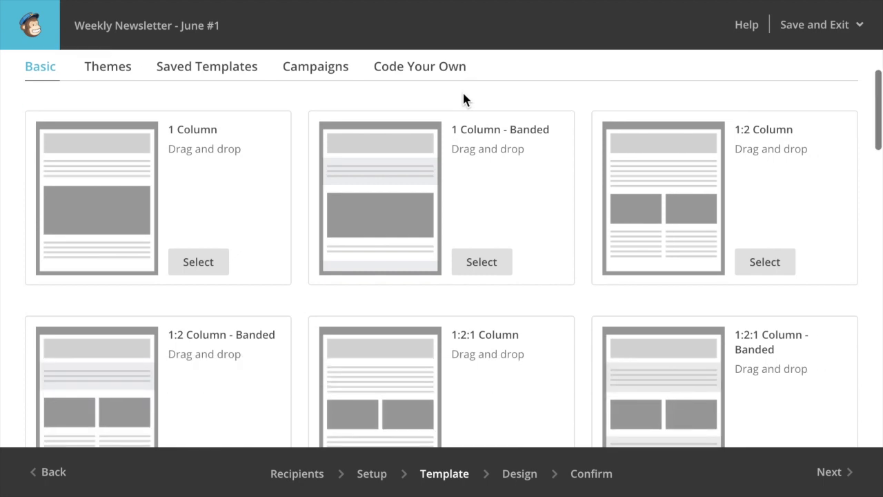
{"action": "scroll", "coordinate": [462, 98], "scroll_direction": "up", "scroll_amount": 4}
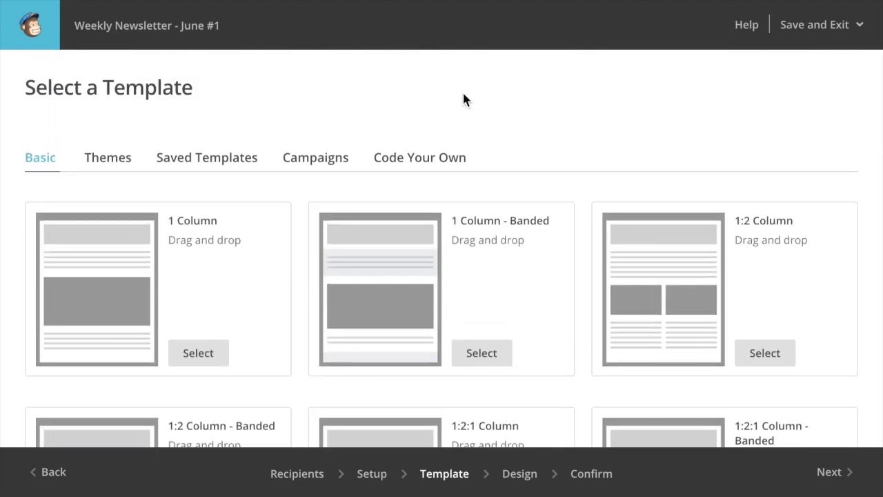
{"action": "left_click", "coordinate": [122, 162]}
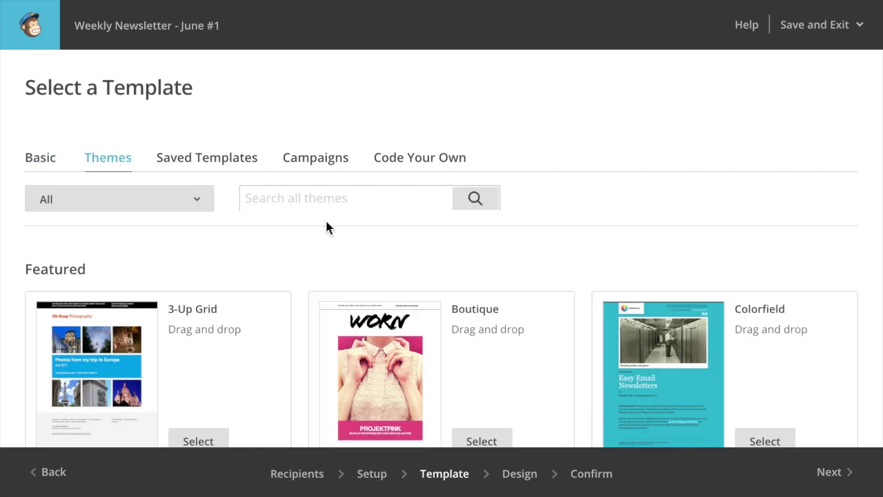
{"action": "left_click", "coordinate": [226, 162]}
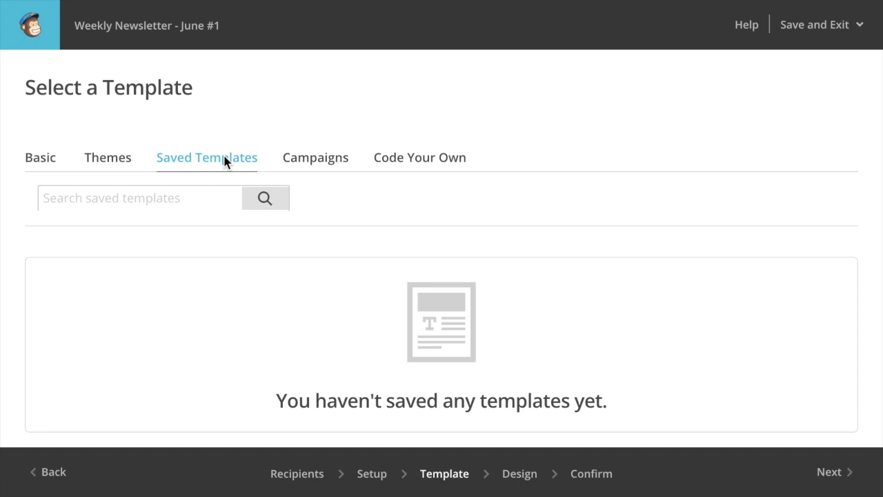
{"action": "left_click", "coordinate": [41, 158]}
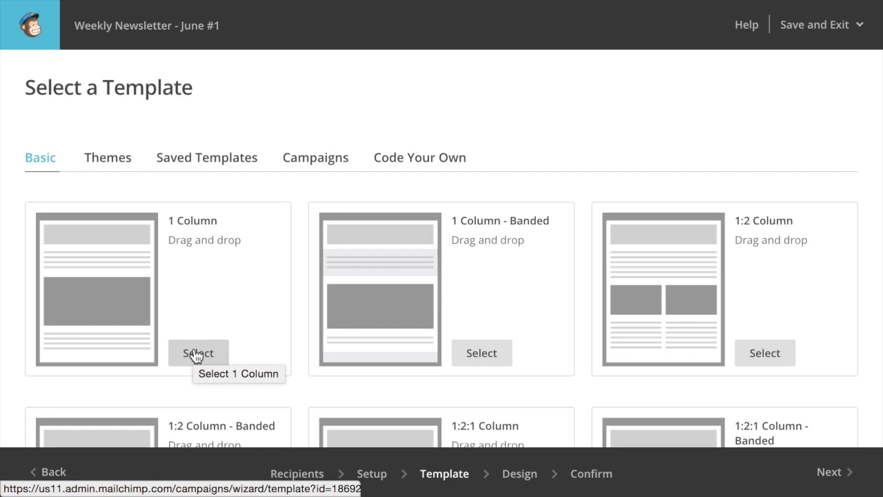
{"action": "scroll", "coordinate": [196, 255], "scroll_direction": "down", "scroll_amount": 1}
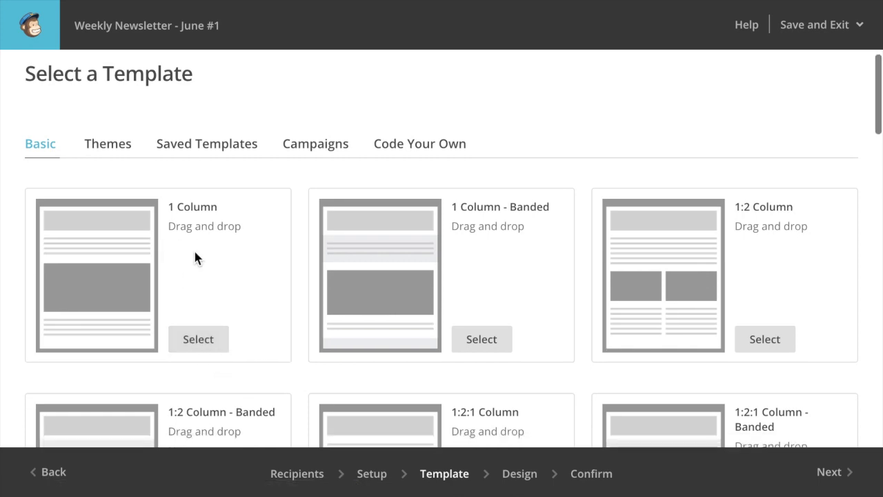
{"action": "left_click", "coordinate": [117, 236]}
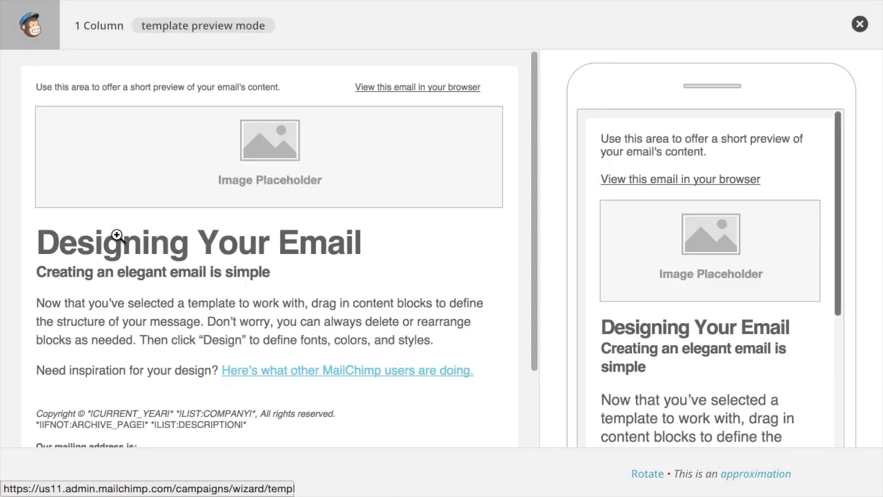
{"action": "scroll", "coordinate": [302, 233], "scroll_direction": "down", "scroll_amount": 3}
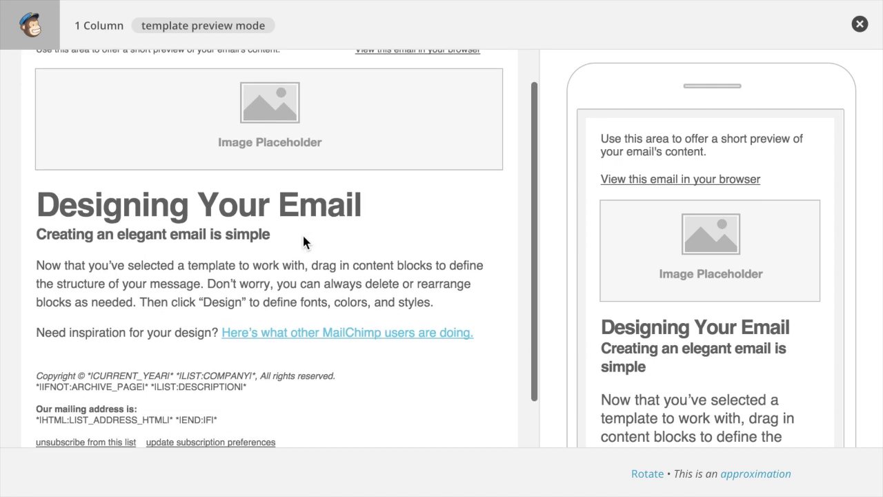
{"action": "scroll", "coordinate": [303, 236], "scroll_direction": "up", "scroll_amount": 3}
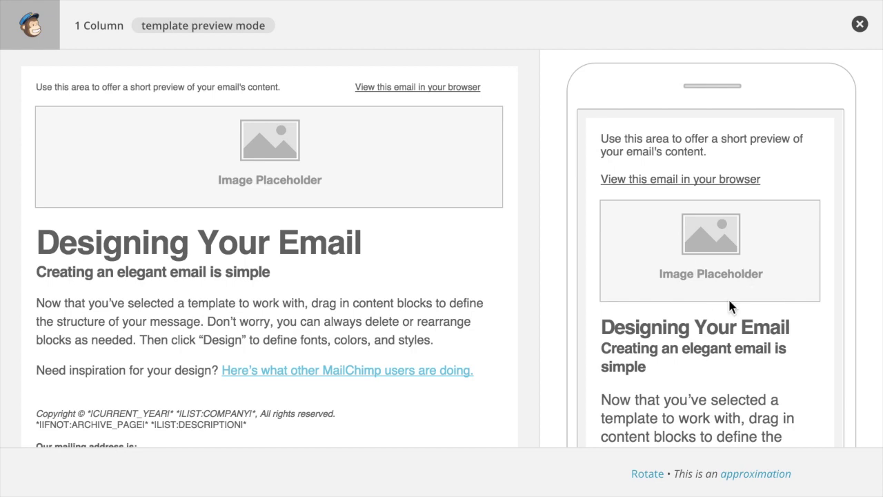
{"action": "scroll", "coordinate": [729, 301], "scroll_direction": "down", "scroll_amount": 1}
{"action": "scroll", "coordinate": [727, 297], "scroll_direction": "down", "scroll_amount": 3}
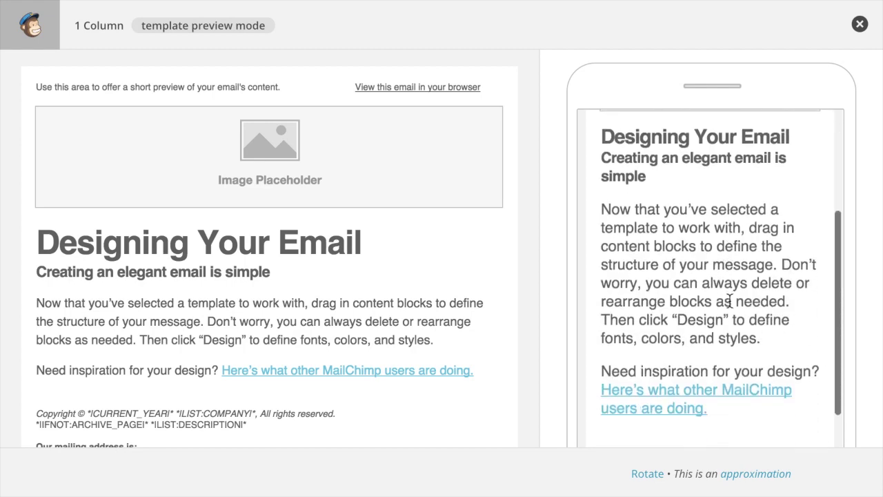
{"action": "scroll", "coordinate": [728, 297], "scroll_direction": "up", "scroll_amount": 3}
{"action": "left_click", "coordinate": [860, 24]}
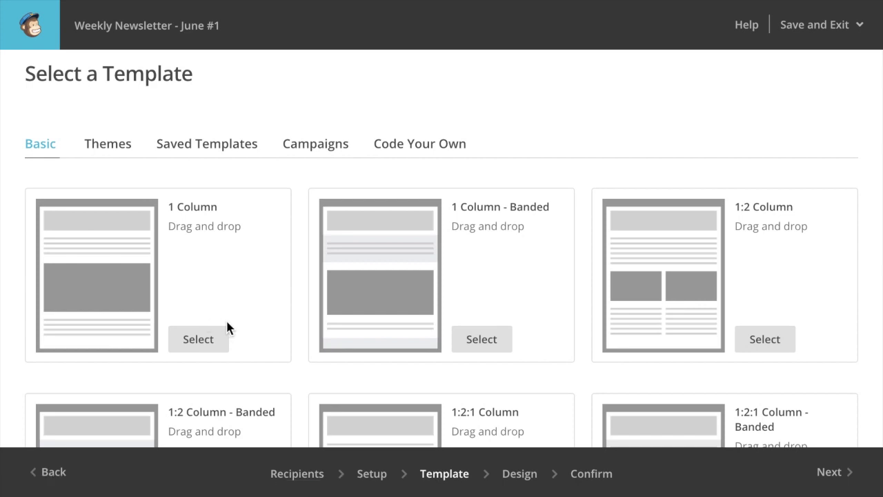
{"action": "scroll", "coordinate": [226, 318], "scroll_direction": "down", "scroll_amount": 1}
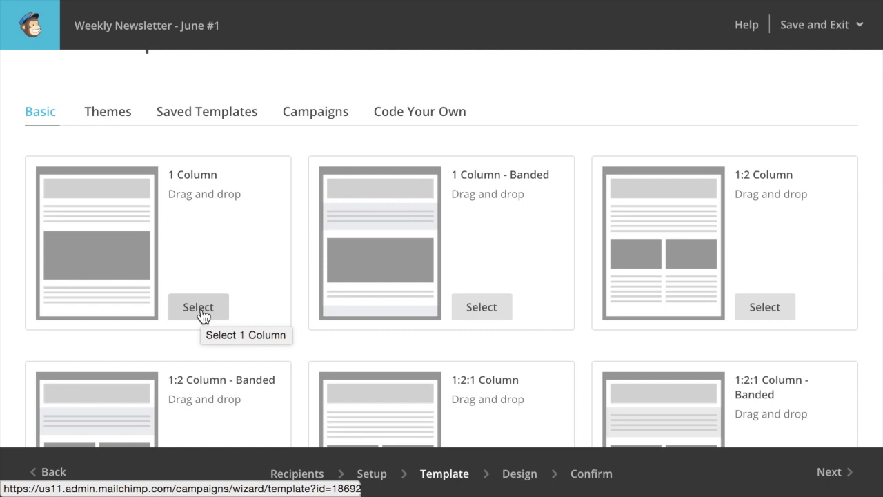
Use the 1 Column template and replace the preheader text with 'Weekly Newsletter - June #1'.
{"action": "left_click", "coordinate": [201, 314]}
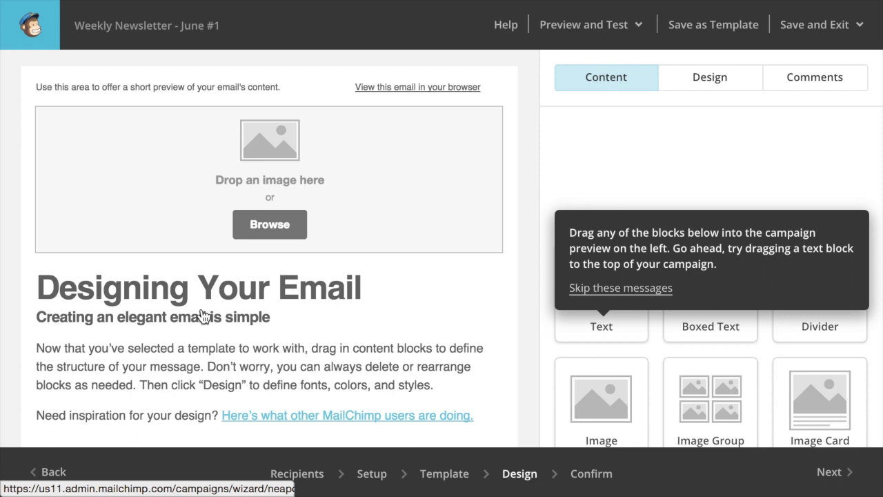
{"action": "mouse_move", "coordinate": [302, 180]}
{"action": "mouse_move", "coordinate": [176, 86]}
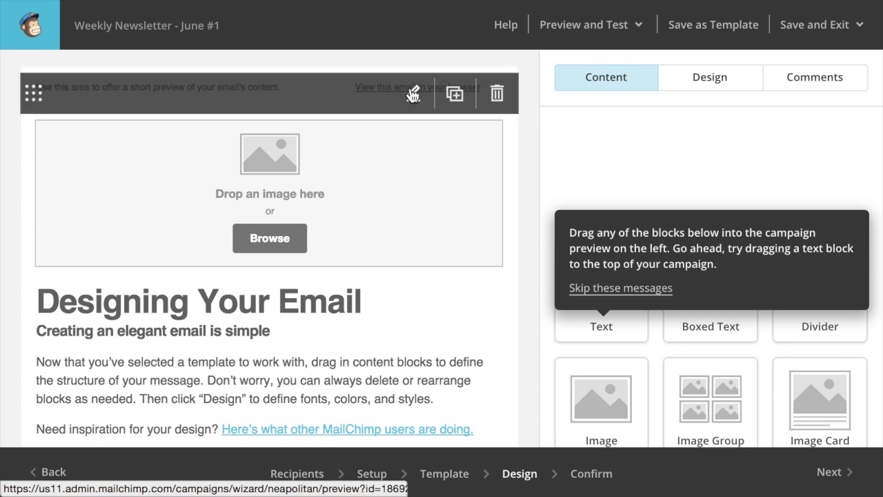
{"action": "left_click", "coordinate": [413, 94]}
{"action": "triple_click", "coordinate": [687, 282]}
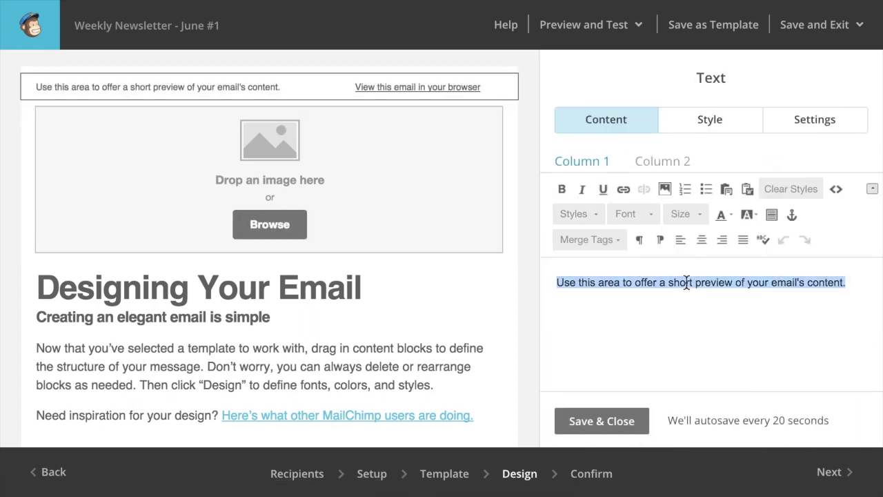
{"action": "type", "text": "Weekly Newsletter - June #1"}
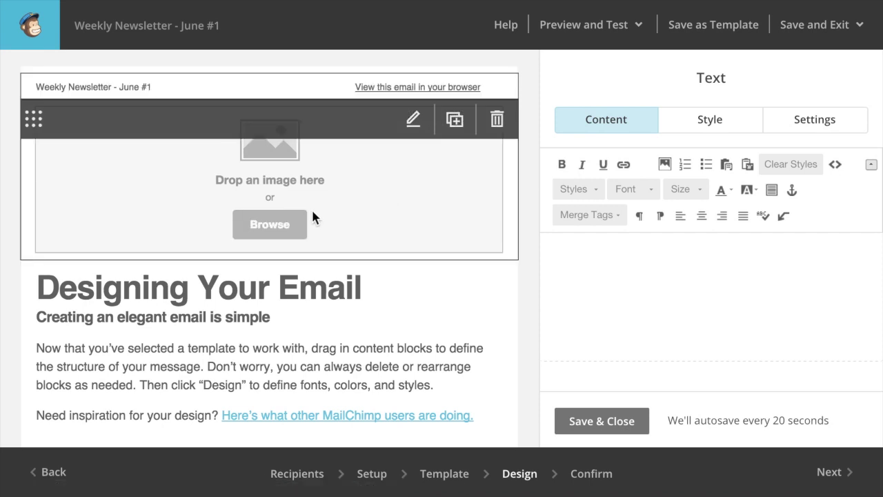
Upload the ice cream shop illustration into the empty image block via the File Manager.
{"action": "left_click", "coordinate": [295, 224]}
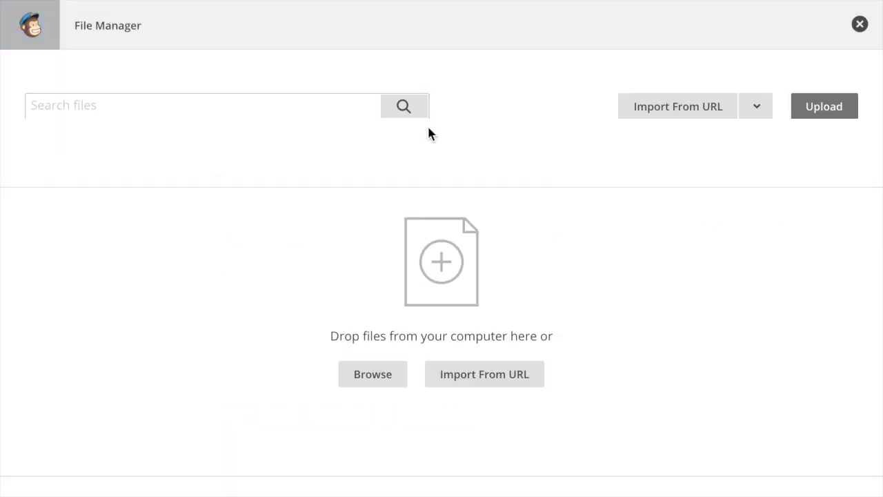
{"action": "left_click", "coordinate": [811, 108]}
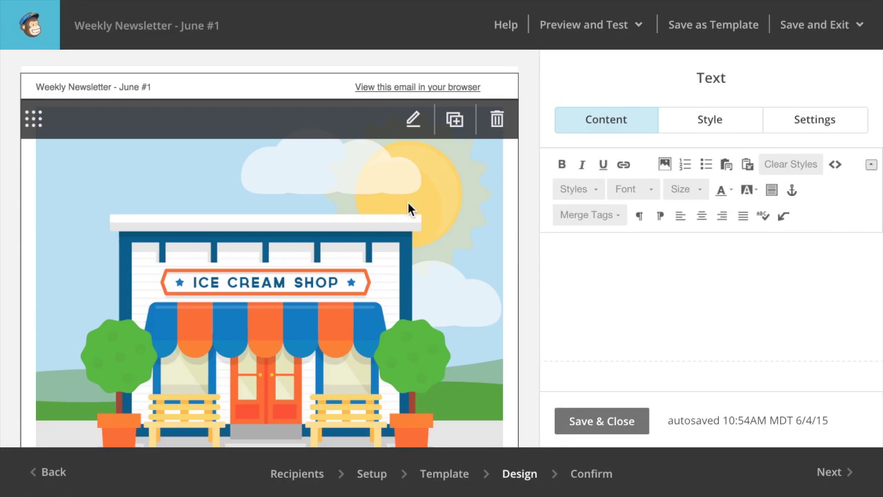
{"action": "scroll", "coordinate": [407, 203], "scroll_direction": "down", "scroll_amount": 5}
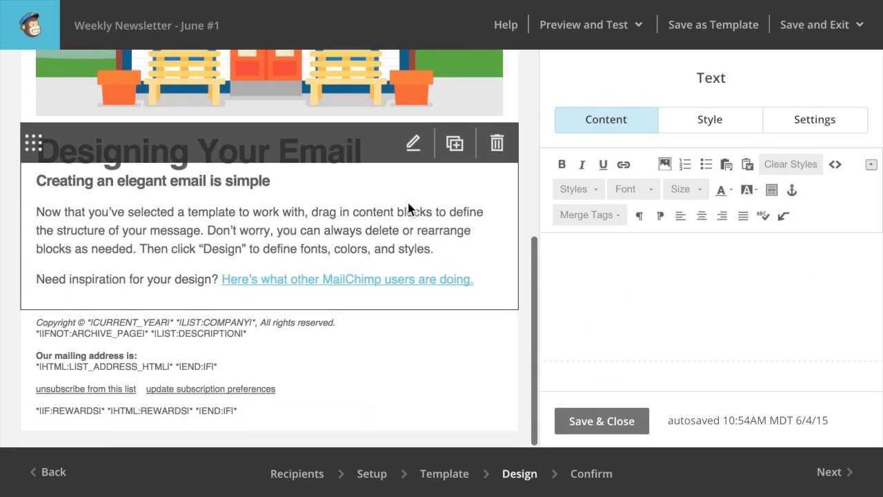
Give the text block the heading 'Welcome to AnyTown' and the line 'This is the text of our email campaign.'.
{"action": "left_click", "coordinate": [413, 151]}
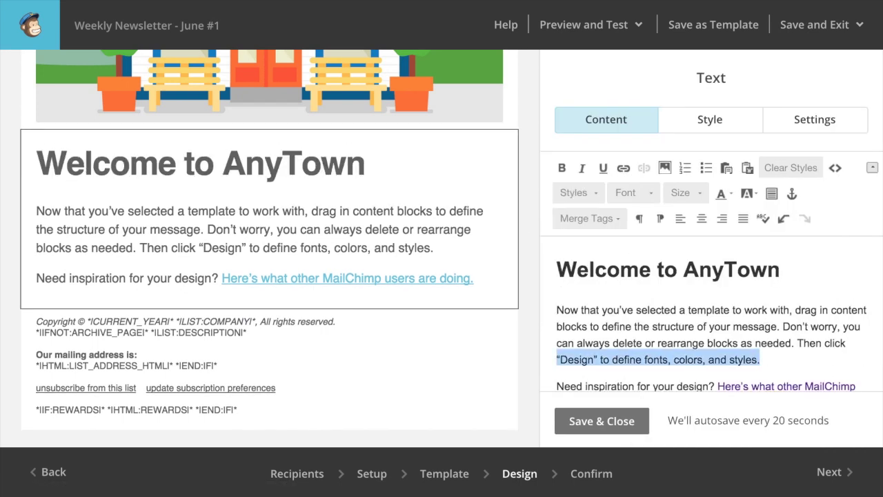
{"action": "left_click_drag", "start_coordinate": [556, 309], "coordinate": [633, 336]}
{"action": "key", "text": "BackSpace"}
{"action": "type", "text": "This is the text of our em"}
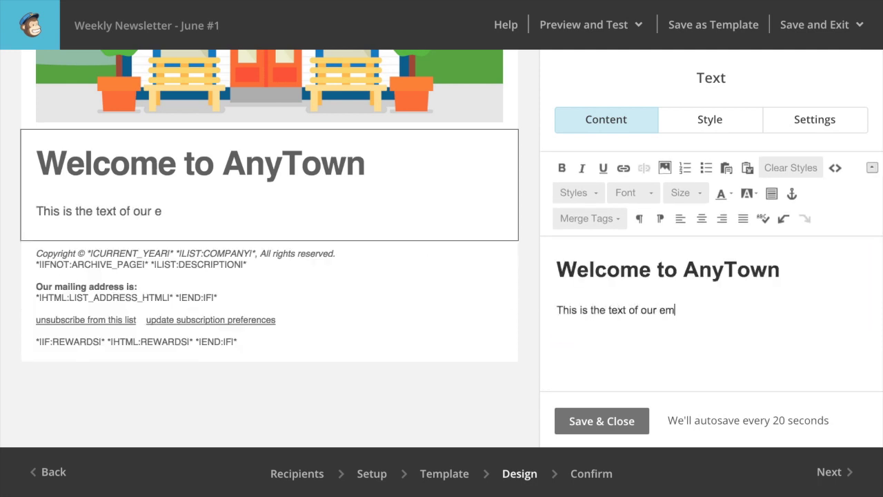
{"action": "type", "text": "ail campaign."}
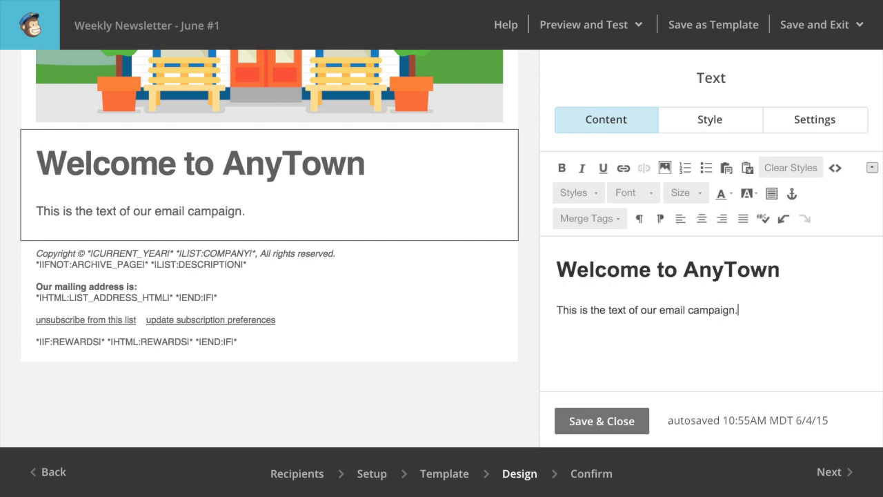
{"action": "mouse_move", "coordinate": [294, 256]}
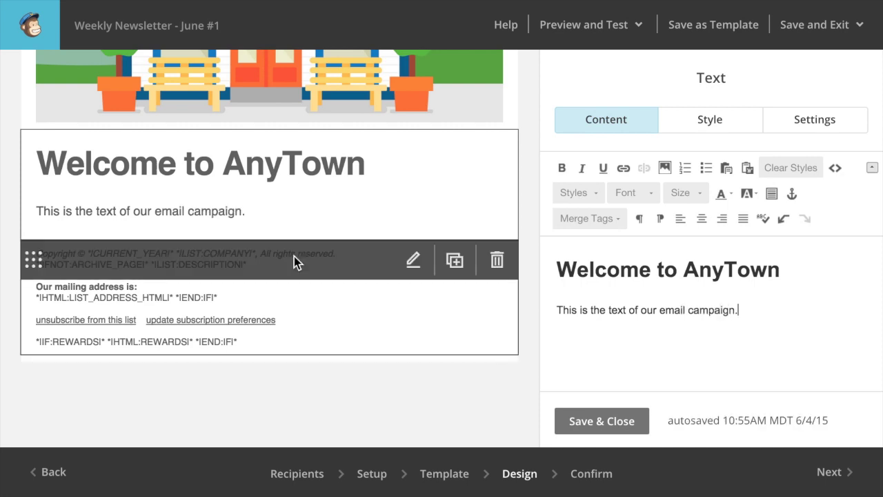
{"action": "mouse_move", "coordinate": [273, 213]}
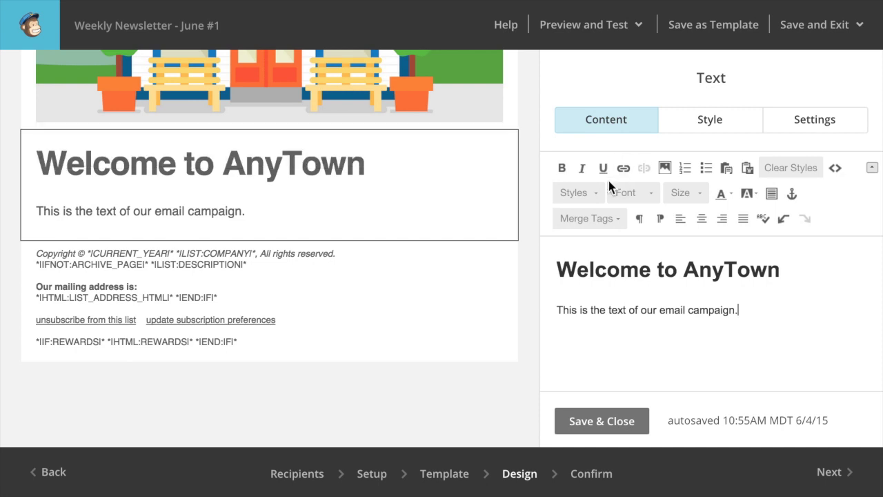
Open the email in Preview mode and scroll through the desktop and mobile versions with the footer.
{"action": "scroll", "coordinate": [447, 165], "scroll_direction": "up", "scroll_amount": 5}
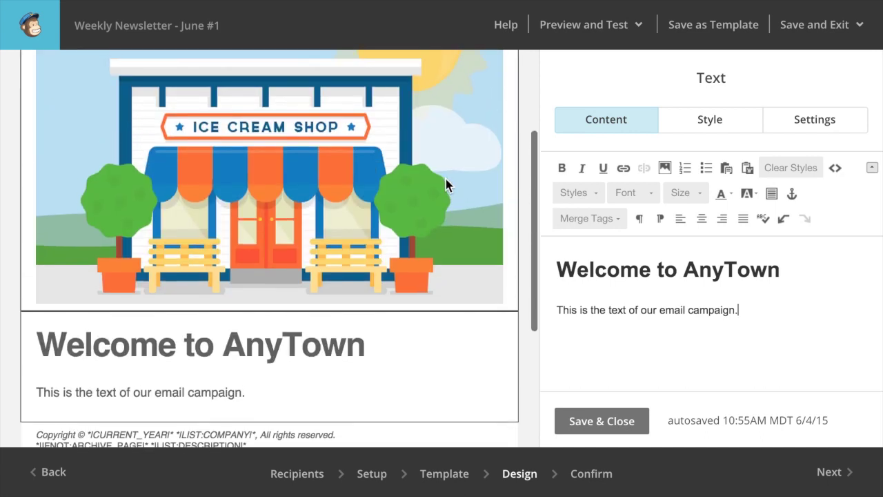
{"action": "scroll", "coordinate": [445, 185], "scroll_direction": "down", "scroll_amount": 3}
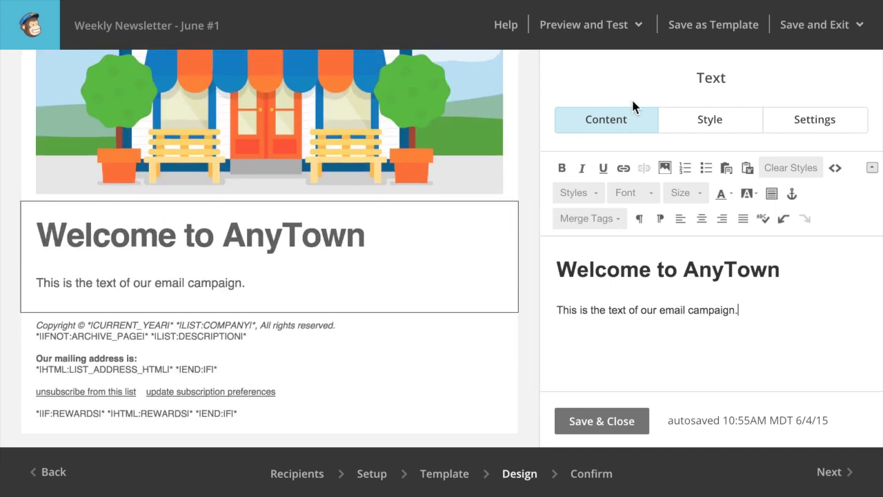
{"action": "left_click", "coordinate": [637, 33]}
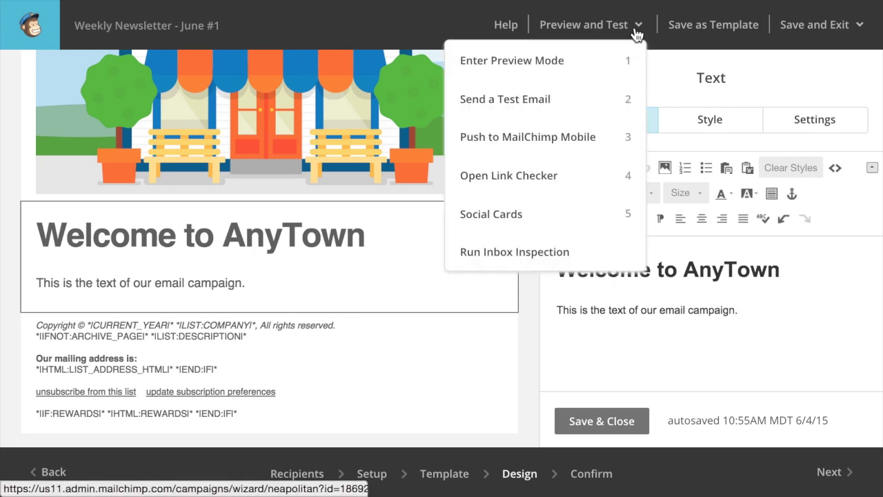
{"action": "left_click", "coordinate": [574, 64]}
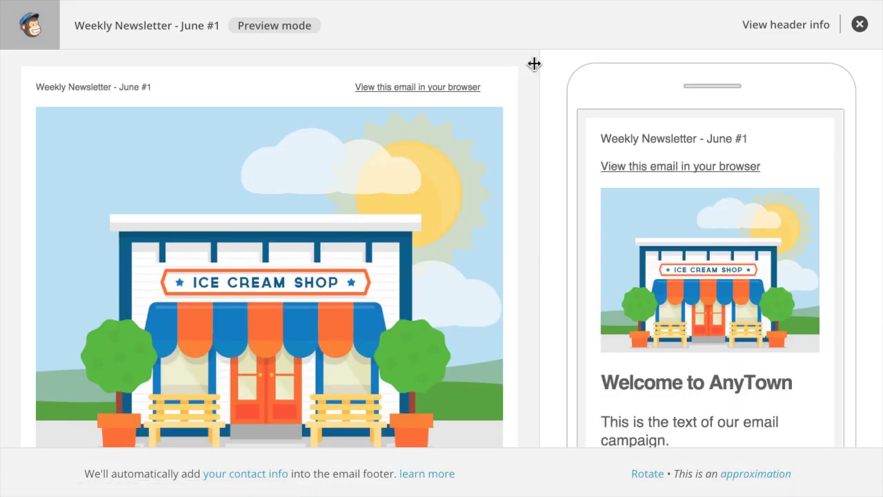
{"action": "scroll", "coordinate": [498, 197], "scroll_direction": "down", "scroll_amount": 5}
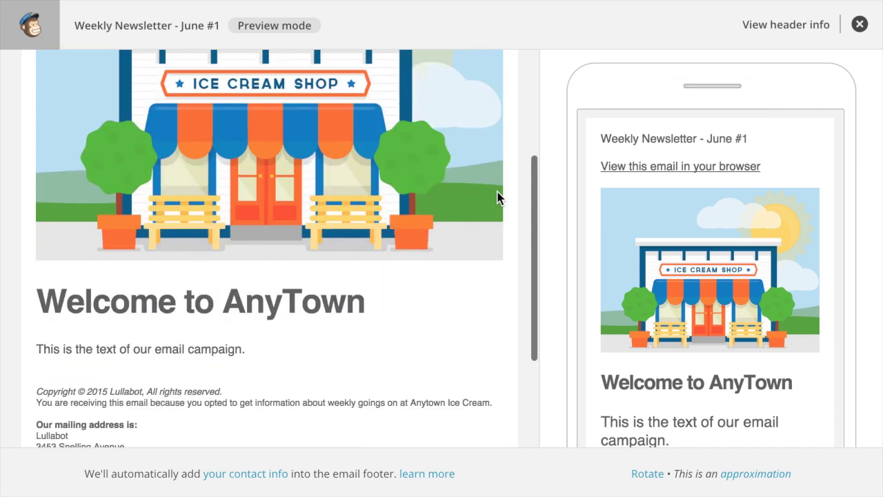
{"action": "scroll", "coordinate": [498, 197], "scroll_direction": "down", "scroll_amount": 1}
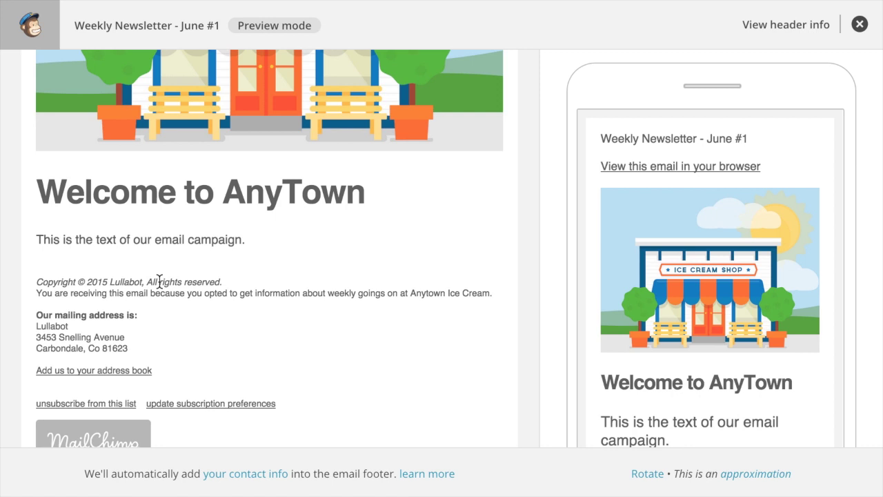
{"action": "scroll", "coordinate": [204, 316], "scroll_direction": "down", "scroll_amount": 1}
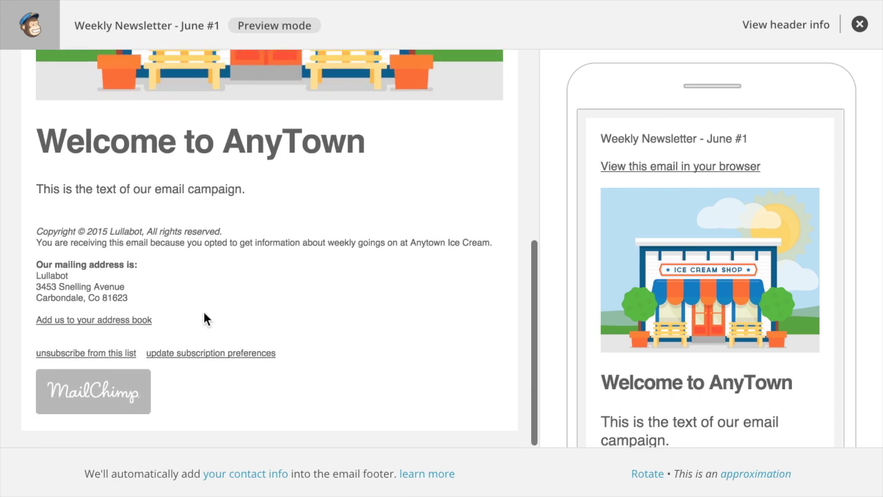
{"action": "scroll", "coordinate": [203, 317], "scroll_direction": "up", "scroll_amount": 7}
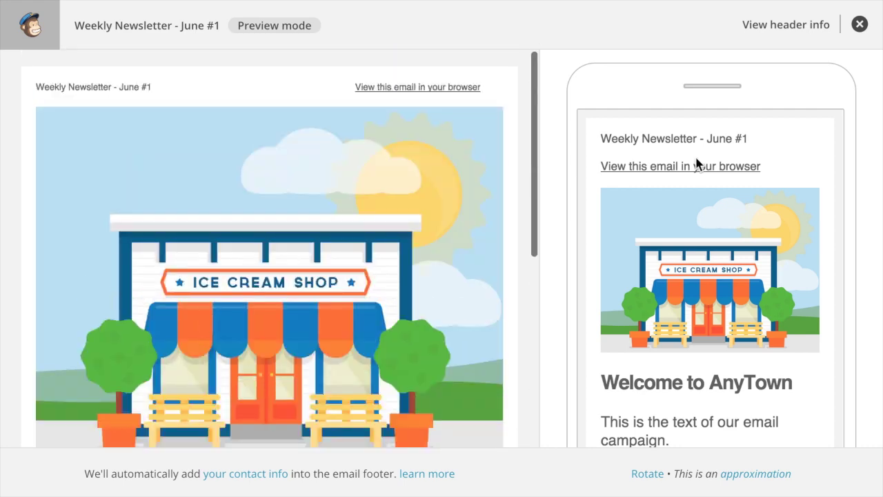
Exit the preview and send a test email to your own address, then dismiss the confirmation.
{"action": "left_click", "coordinate": [859, 25]}
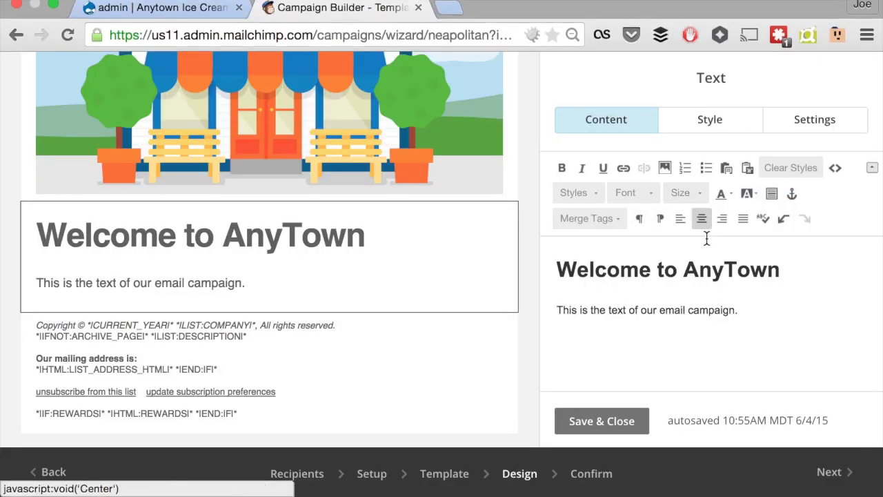
{"action": "left_click", "coordinate": [640, 26]}
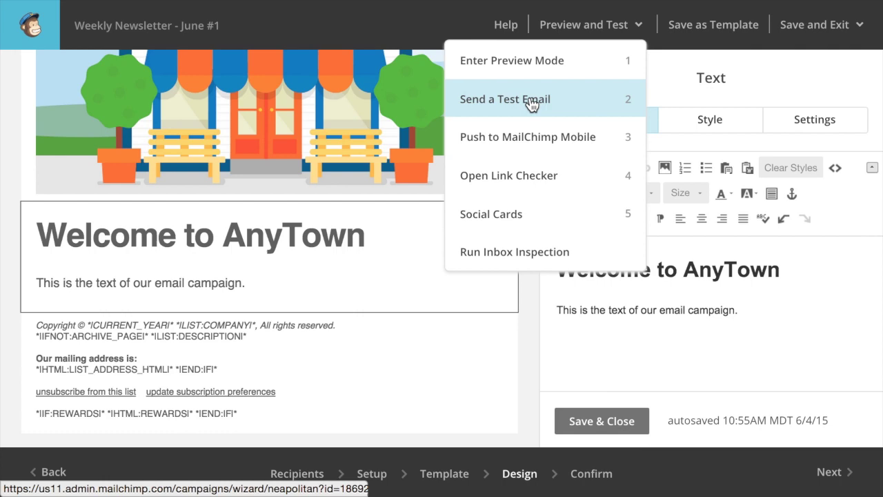
{"action": "left_click", "coordinate": [531, 102]}
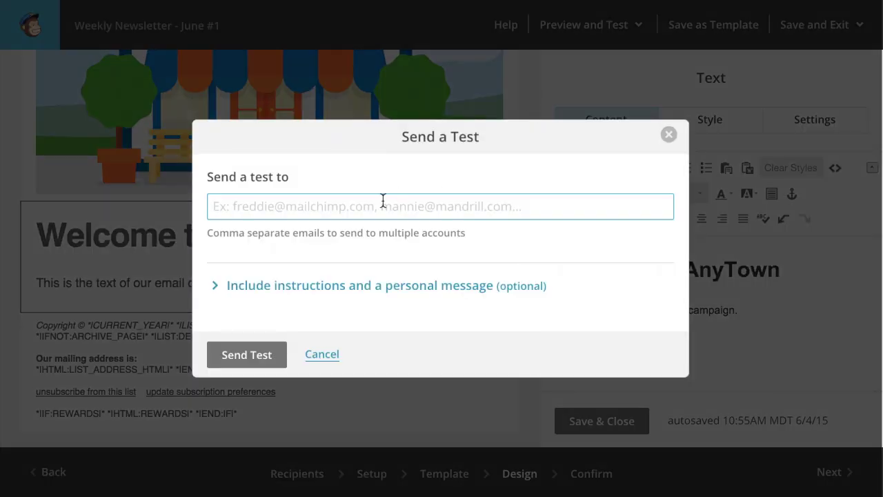
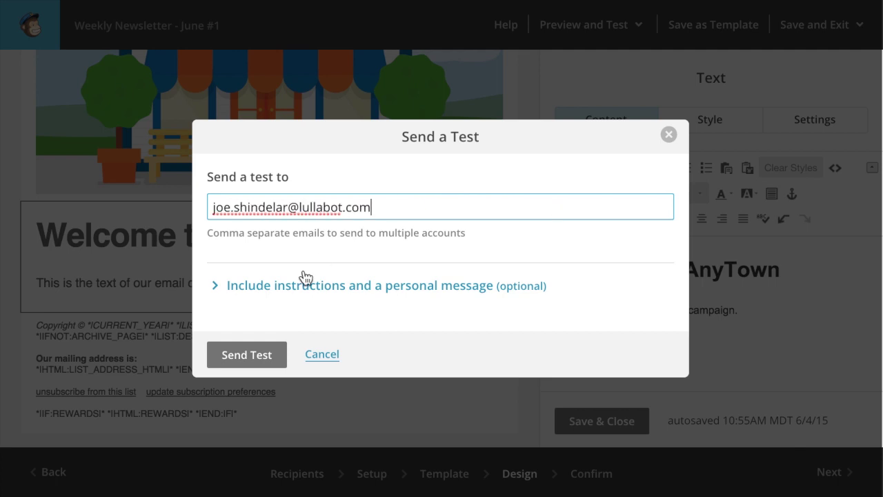
{"action": "left_click", "coordinate": [255, 349]}
{"action": "scroll", "coordinate": [466, 254], "scroll_direction": "down", "scroll_amount": 1}
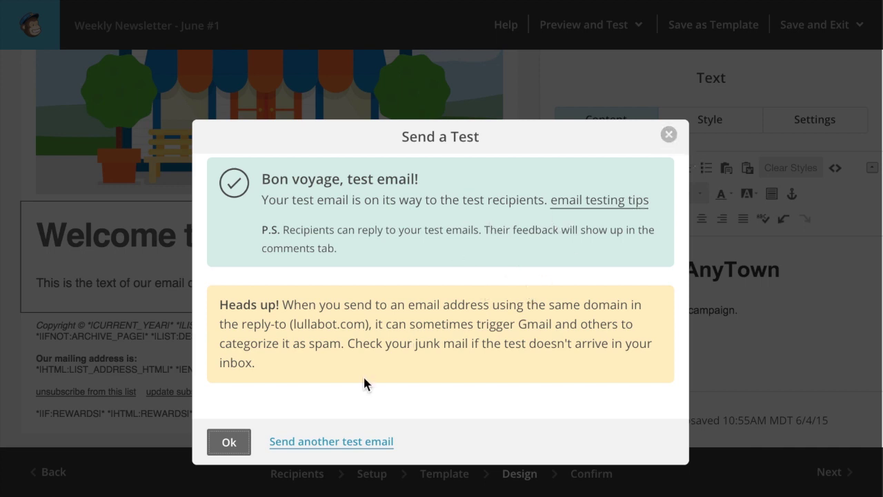
{"action": "left_click", "coordinate": [230, 443]}
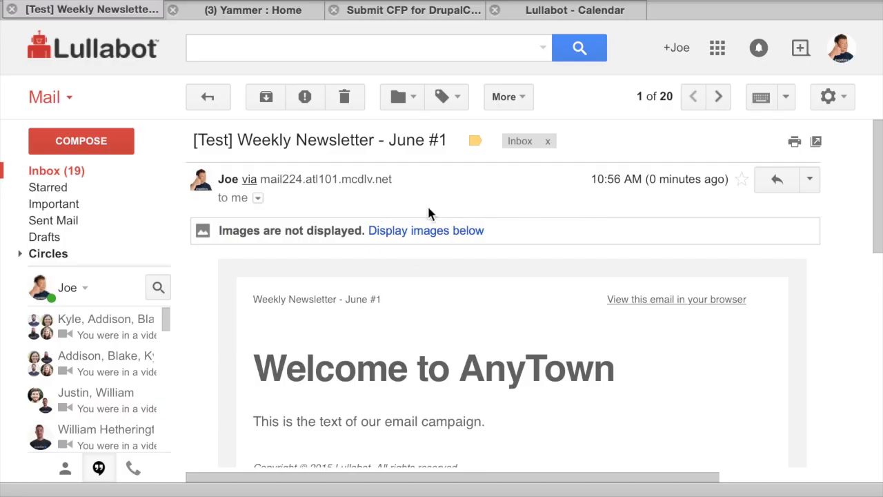
Display the images in the Gmail test email and scroll through the whole newsletter.
{"action": "left_click", "coordinate": [425, 232]}
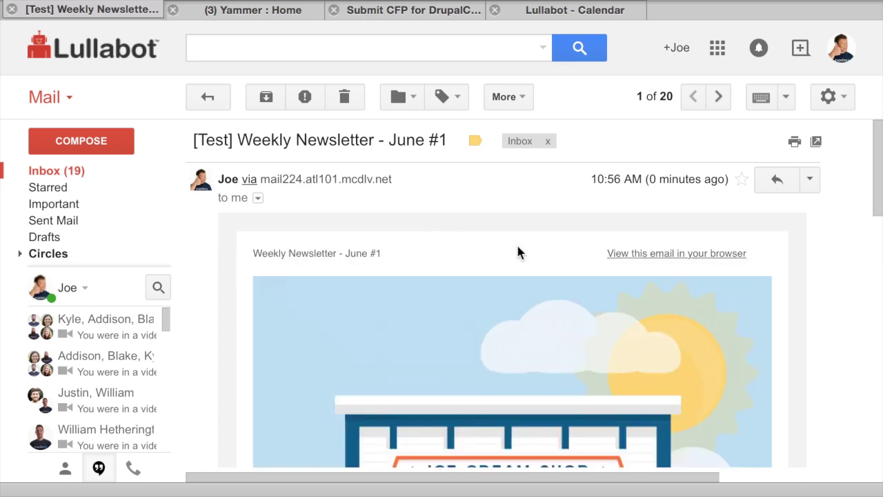
{"action": "scroll", "coordinate": [518, 248], "scroll_direction": "down", "scroll_amount": 2}
{"action": "scroll", "coordinate": [520, 254], "scroll_direction": "down", "scroll_amount": 4}
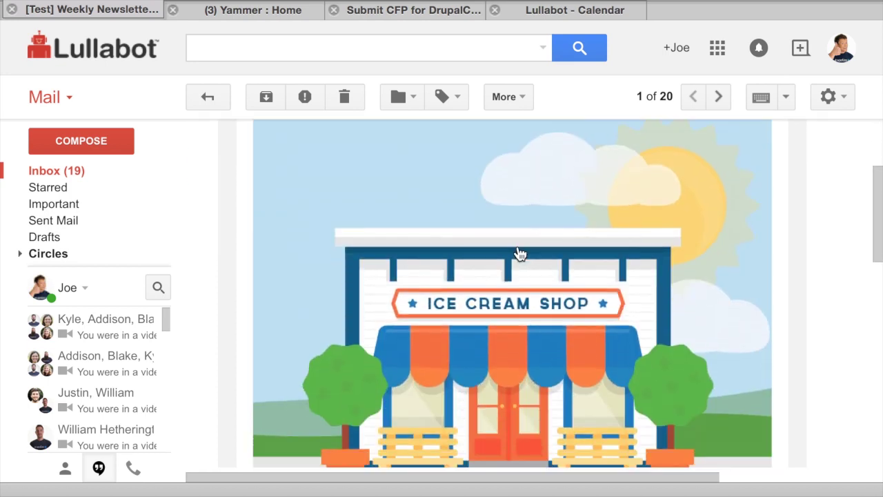
{"action": "scroll", "coordinate": [521, 255], "scroll_direction": "down", "scroll_amount": 3}
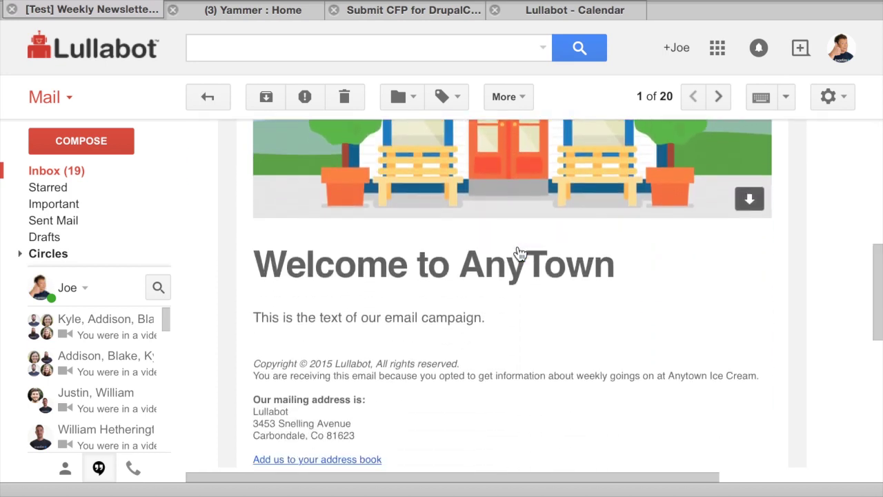
{"action": "scroll", "coordinate": [517, 246], "scroll_direction": "down", "scroll_amount": 1}
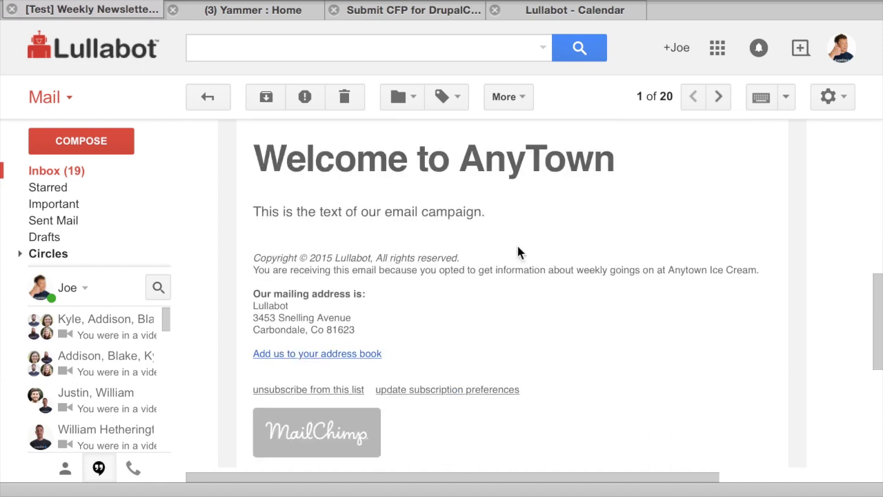
{"action": "scroll", "coordinate": [518, 246], "scroll_direction": "up", "scroll_amount": 8}
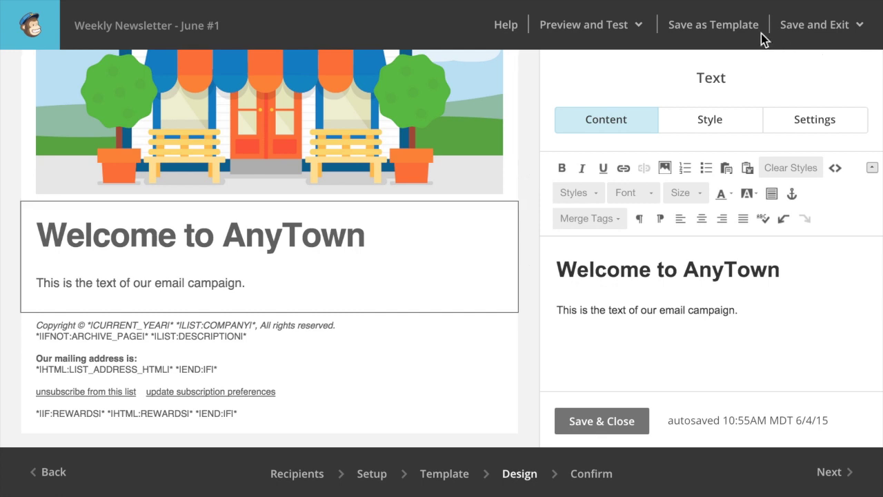
Use the Save and Exit dropdown in the Design step to advance to the Confirm review.
{"action": "left_click", "coordinate": [861, 33]}
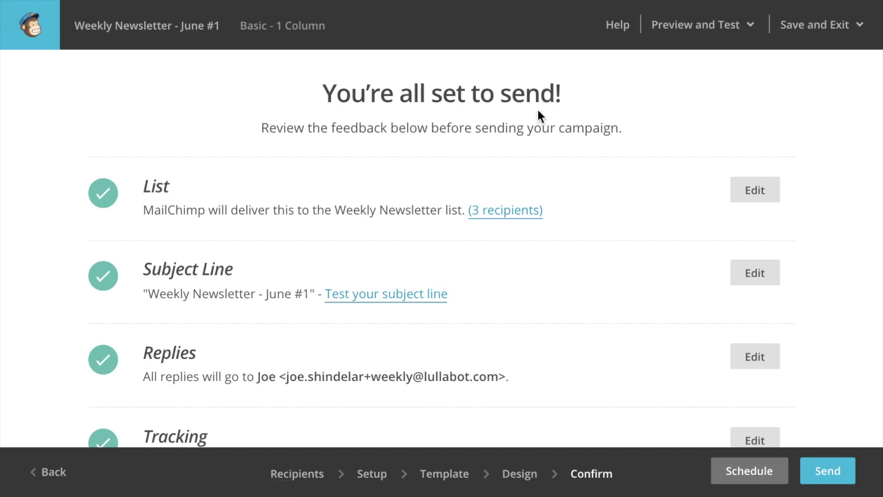
Review the Confirm checklist (HTML email, plain-text, authentication), then bring up the Schedule options.
{"action": "scroll", "coordinate": [538, 113], "scroll_direction": "down", "scroll_amount": 2}
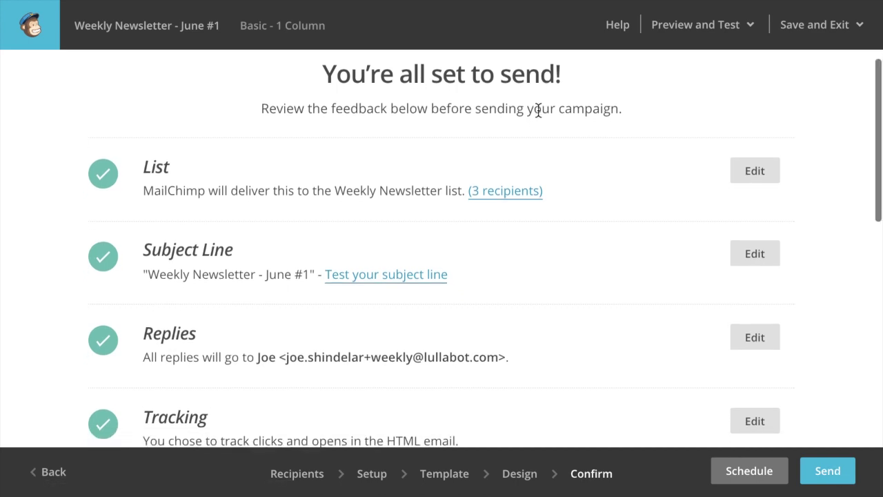
{"action": "scroll", "coordinate": [538, 116], "scroll_direction": "up", "scroll_amount": 1}
{"action": "scroll", "coordinate": [538, 116], "scroll_direction": "down", "scroll_amount": 1}
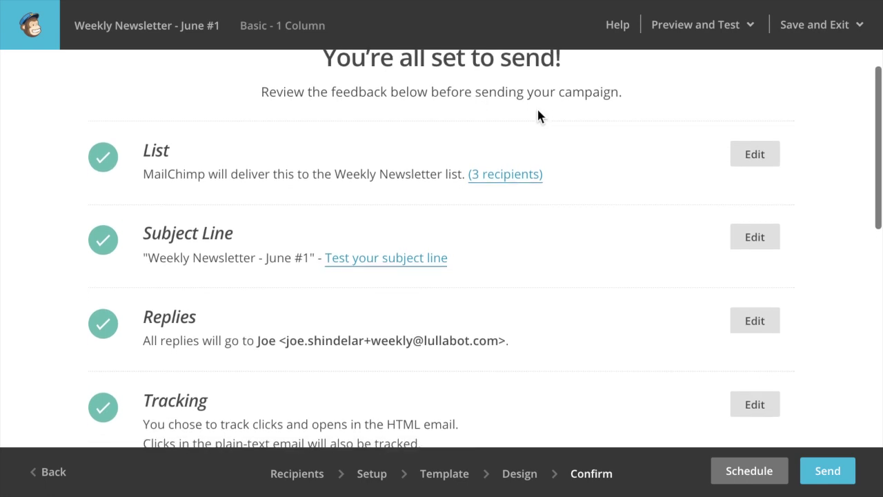
{"action": "scroll", "coordinate": [538, 116], "scroll_direction": "down", "scroll_amount": 1}
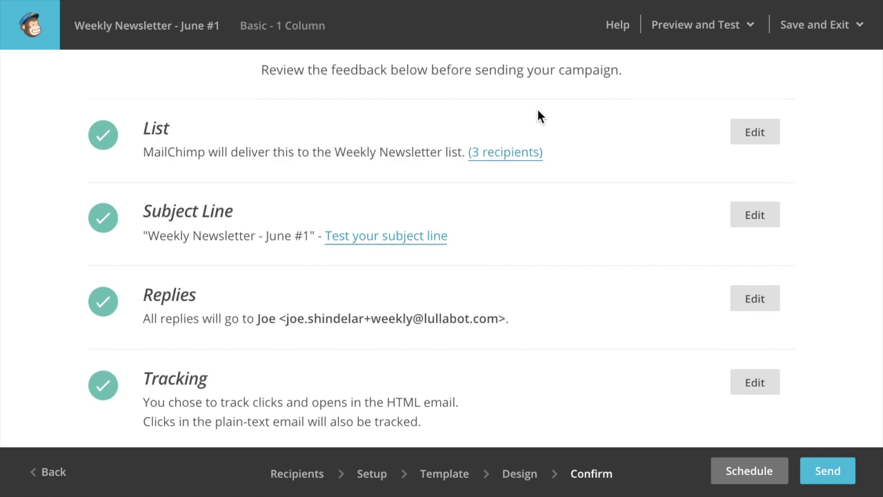
{"action": "scroll", "coordinate": [539, 116], "scroll_direction": "down", "scroll_amount": 1}
{"action": "scroll", "coordinate": [538, 116], "scroll_direction": "down", "scroll_amount": 4}
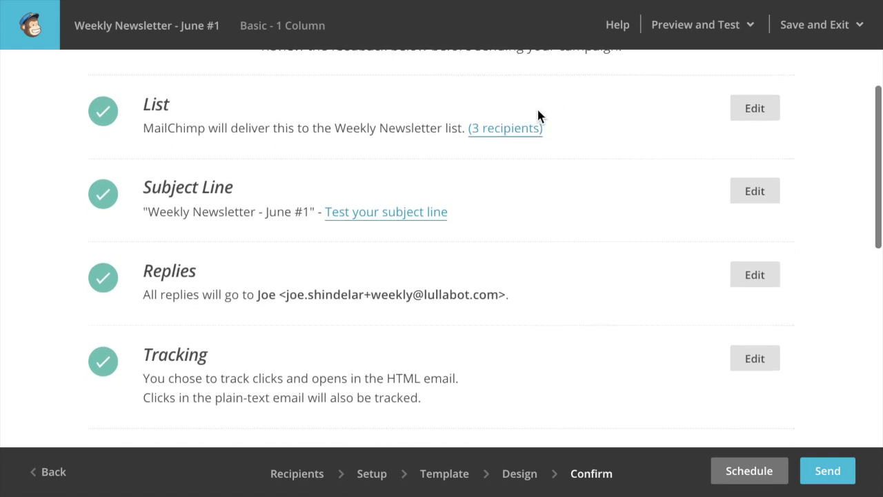
{"action": "scroll", "coordinate": [539, 116], "scroll_direction": "down", "scroll_amount": 3}
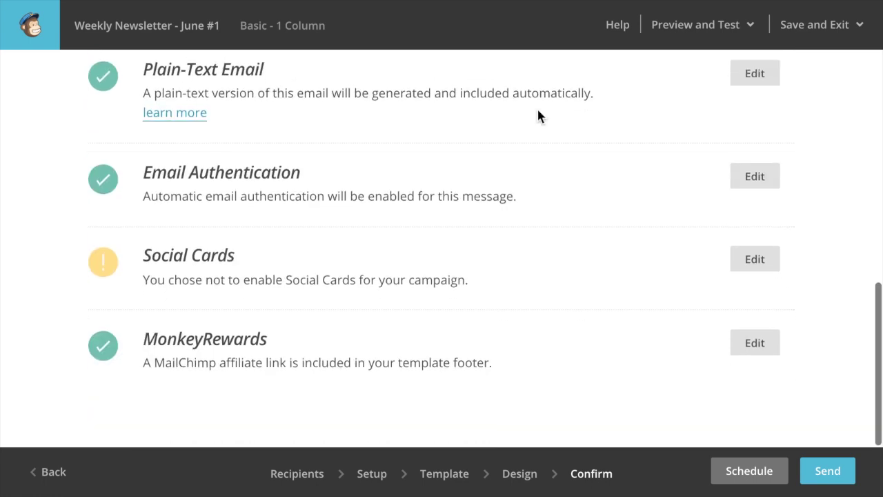
{"action": "scroll", "coordinate": [548, 153], "scroll_direction": "up", "scroll_amount": 3}
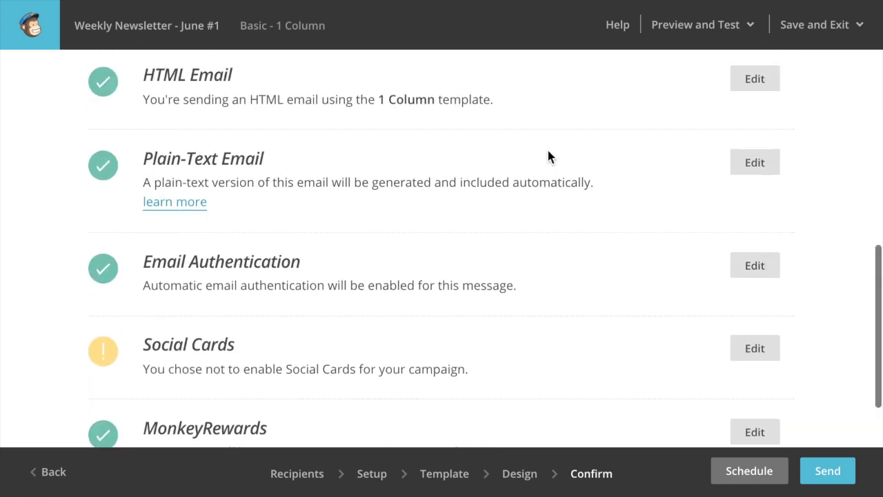
{"action": "scroll", "coordinate": [548, 154], "scroll_direction": "down", "scroll_amount": 2}
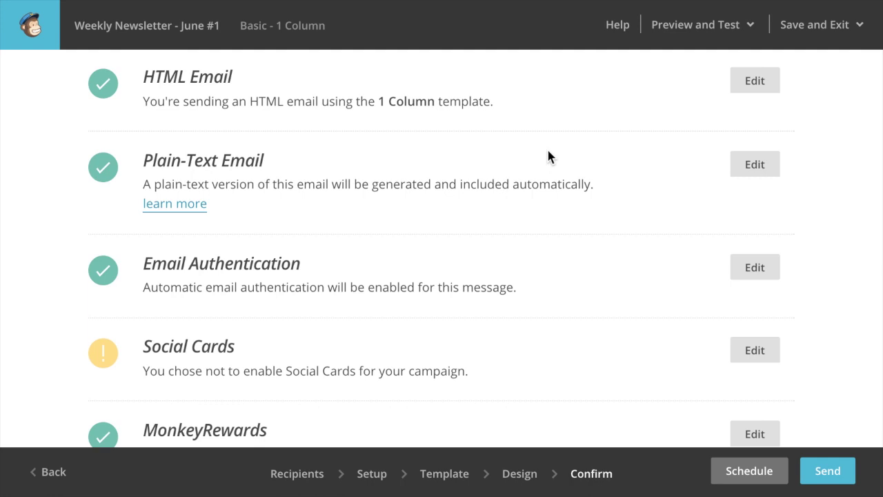
{"action": "scroll", "coordinate": [529, 155], "scroll_direction": "down", "scroll_amount": 3}
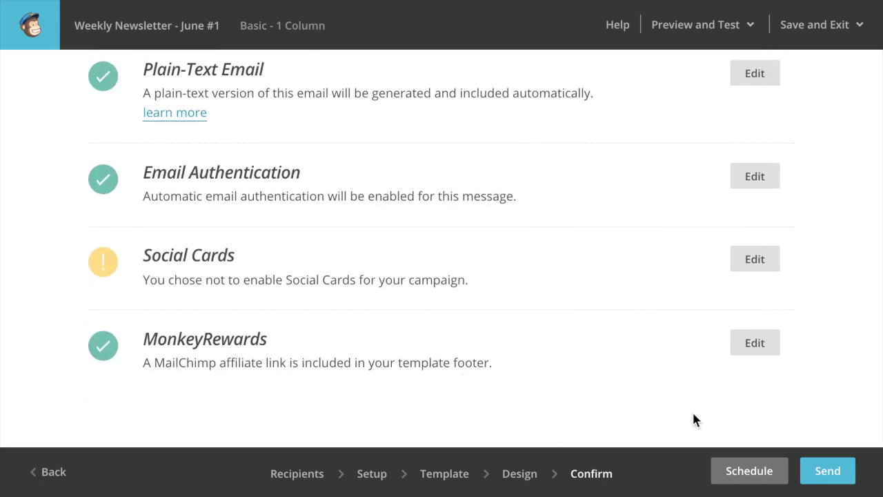
{"action": "left_click", "coordinate": [751, 472]}
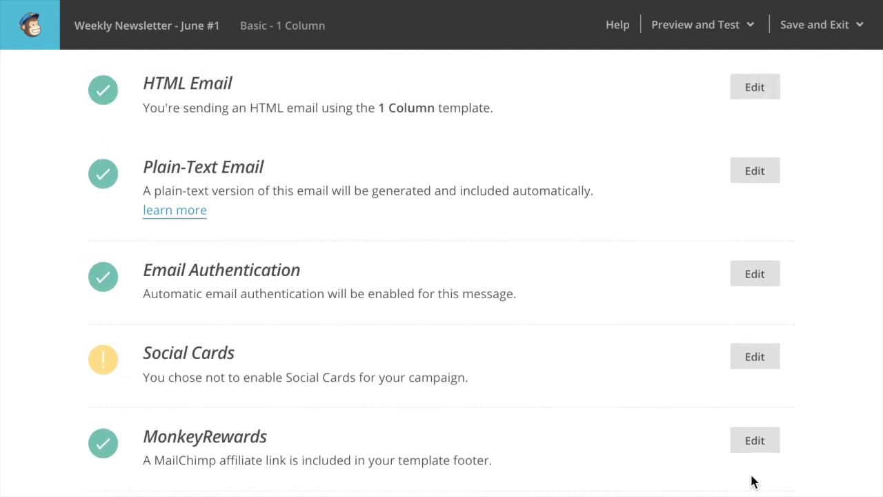
Cancel the June 4 2015, 1:00 PM Eastern schedule and return to the Confirm checklist.
{"action": "scroll", "coordinate": [631, 311], "scroll_direction": "down", "scroll_amount": 5}
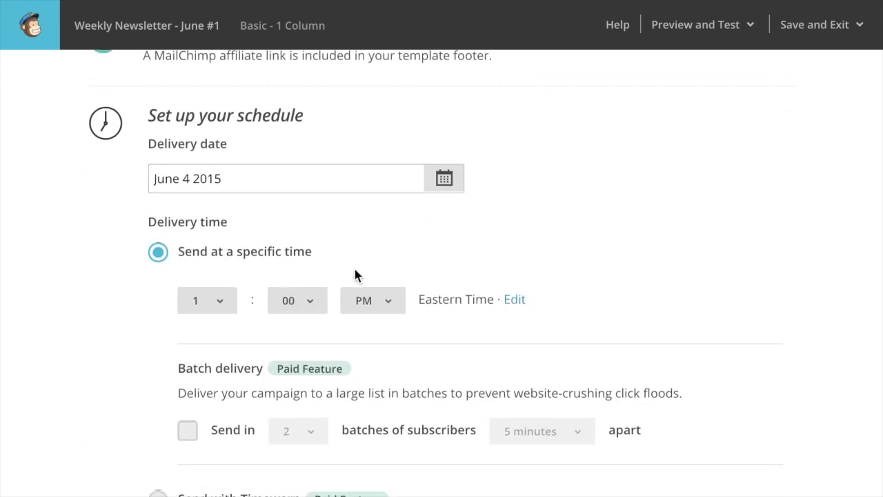
{"action": "scroll", "coordinate": [356, 275], "scroll_direction": "down", "scroll_amount": 4}
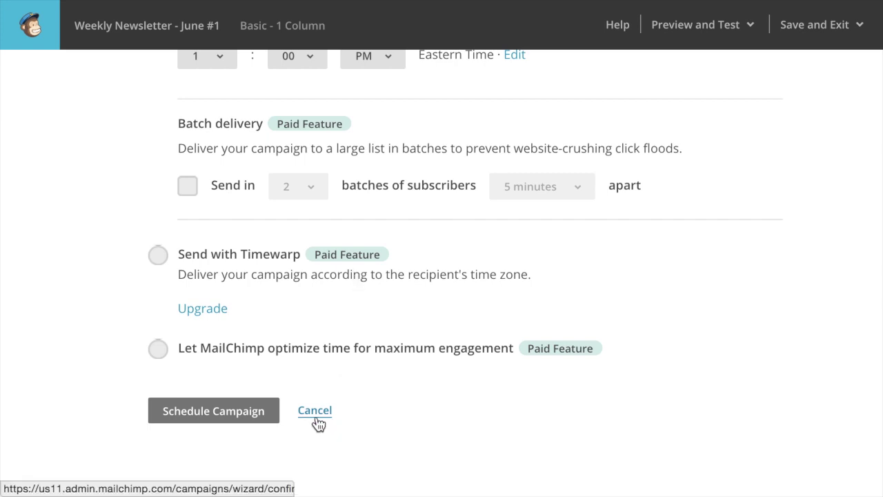
{"action": "scroll", "coordinate": [375, 376], "scroll_direction": "up", "scroll_amount": 2}
{"action": "scroll", "coordinate": [377, 378], "scroll_direction": "up", "scroll_amount": 1}
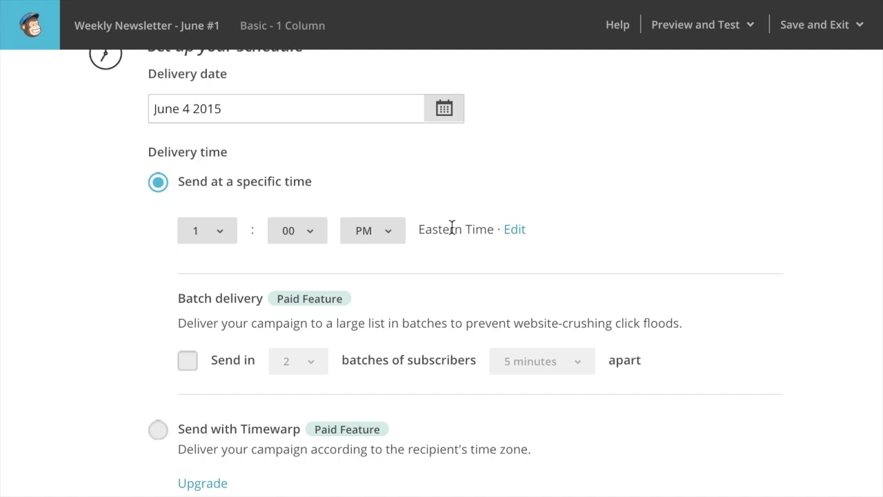
{"action": "scroll", "coordinate": [452, 228], "scroll_direction": "down", "scroll_amount": 5}
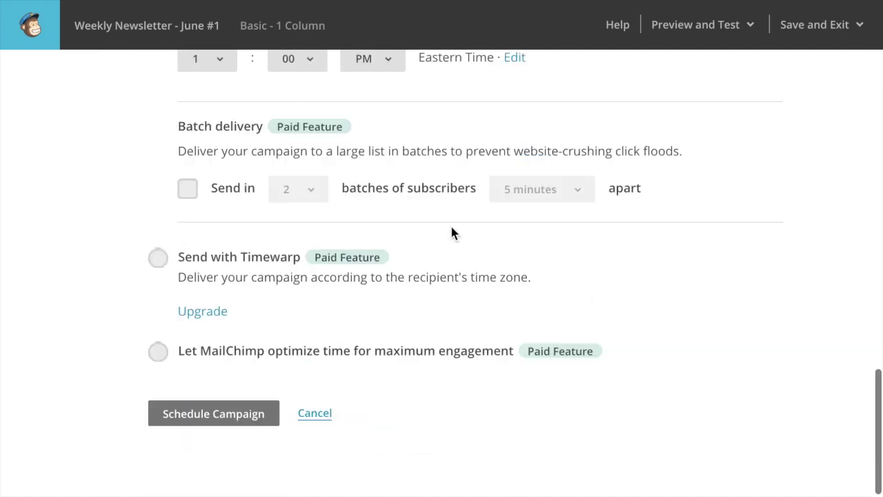
{"action": "left_click", "coordinate": [315, 411]}
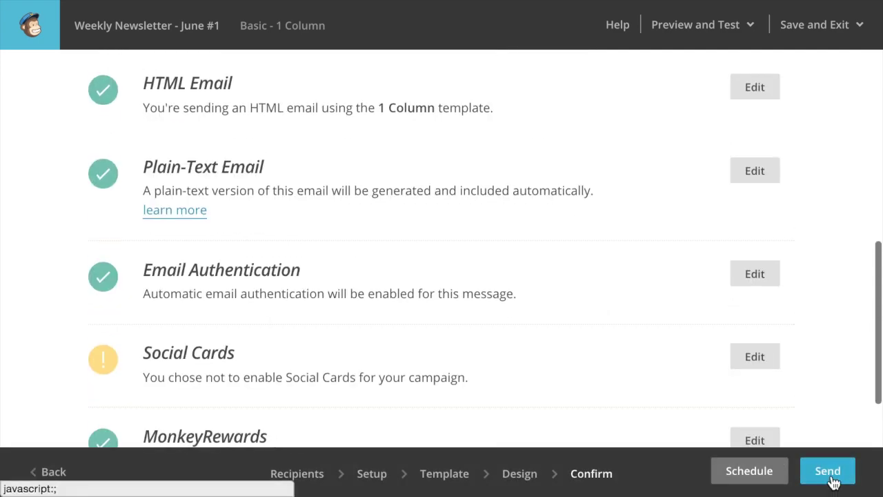
Send 'Weekly Newsletter - June #1' now to the 3 subscribers and view the High Fives page.
{"action": "left_click", "coordinate": [828, 472]}
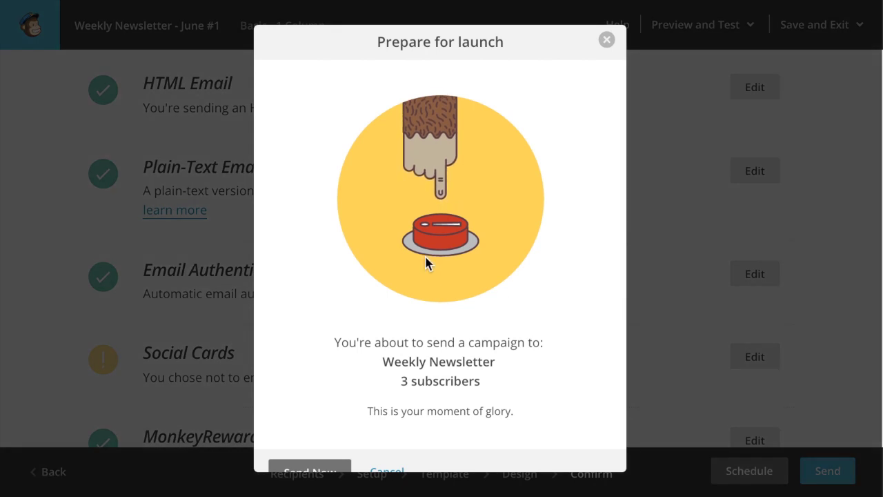
{"action": "left_click", "coordinate": [327, 469]}
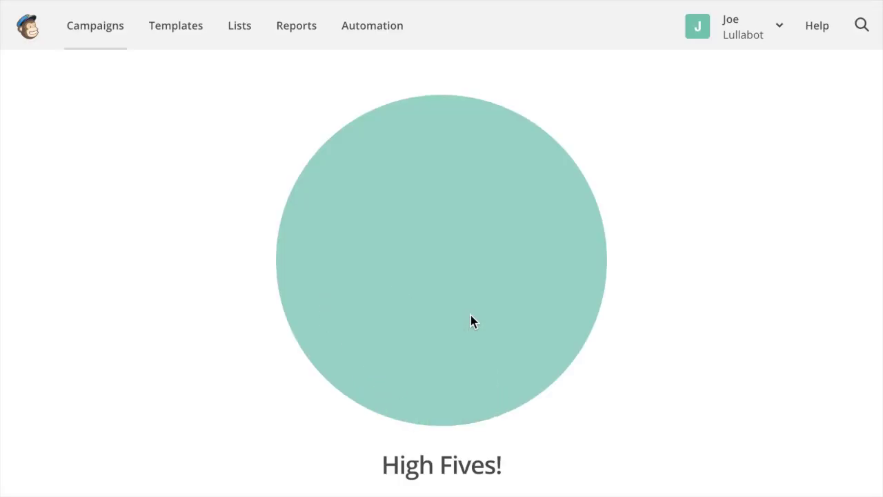
{"action": "scroll", "coordinate": [470, 315], "scroll_direction": "down", "scroll_amount": 2}
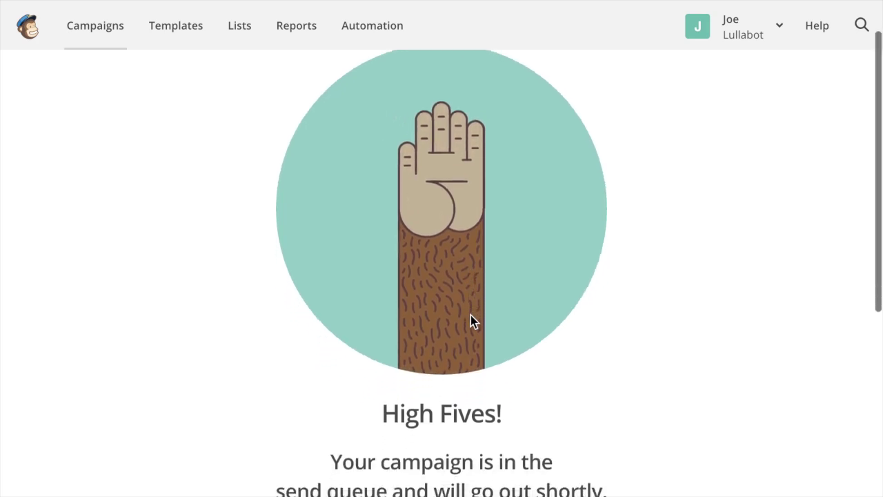
{"action": "scroll", "coordinate": [470, 319], "scroll_direction": "down", "scroll_amount": 3}
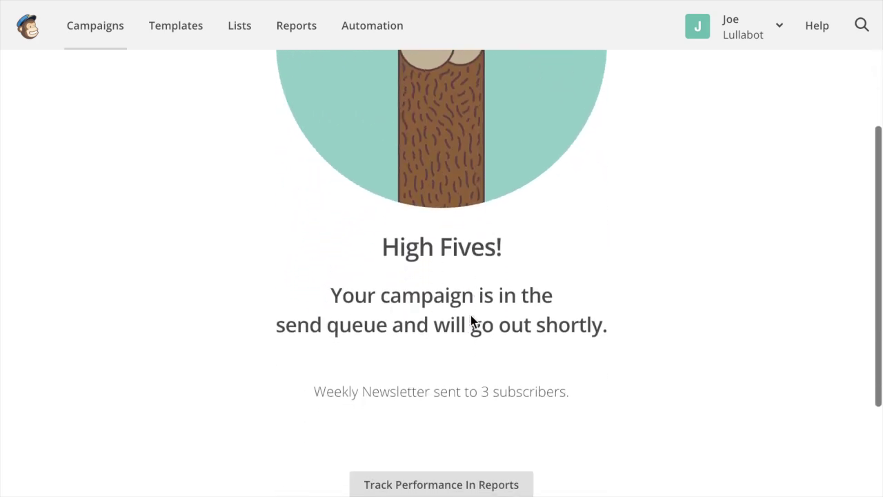
{"action": "scroll", "coordinate": [471, 321], "scroll_direction": "down", "scroll_amount": 2}
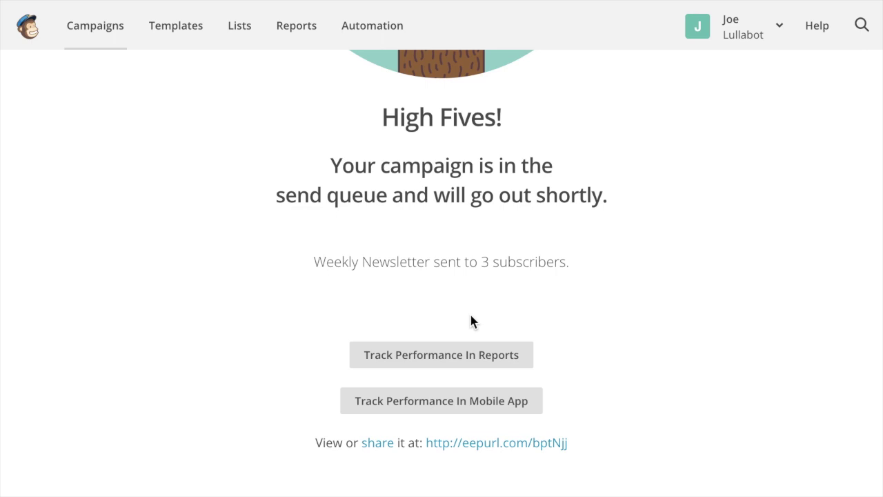
{"action": "scroll", "coordinate": [470, 317], "scroll_direction": "up", "scroll_amount": 5}
{"action": "scroll", "coordinate": [470, 316], "scroll_direction": "down", "scroll_amount": 3}
{"action": "scroll", "coordinate": [471, 318], "scroll_direction": "down", "scroll_amount": 2}
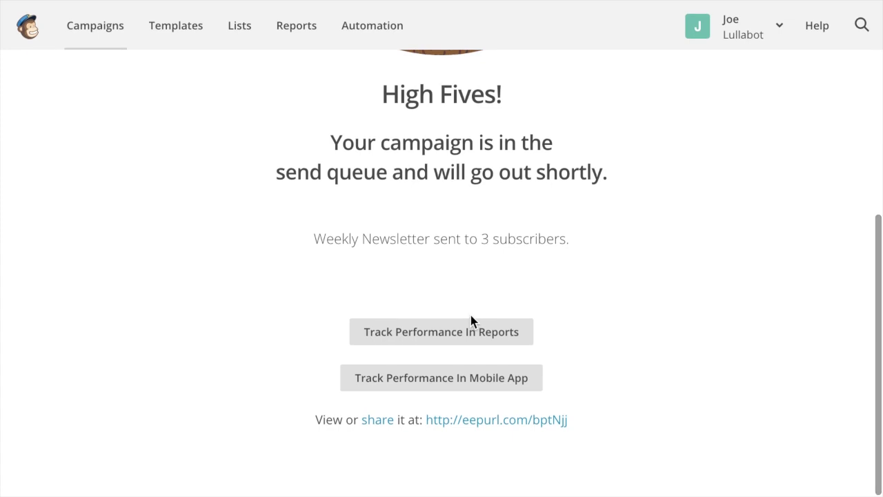
{"action": "scroll", "coordinate": [471, 317], "scroll_direction": "up", "scroll_amount": 5}
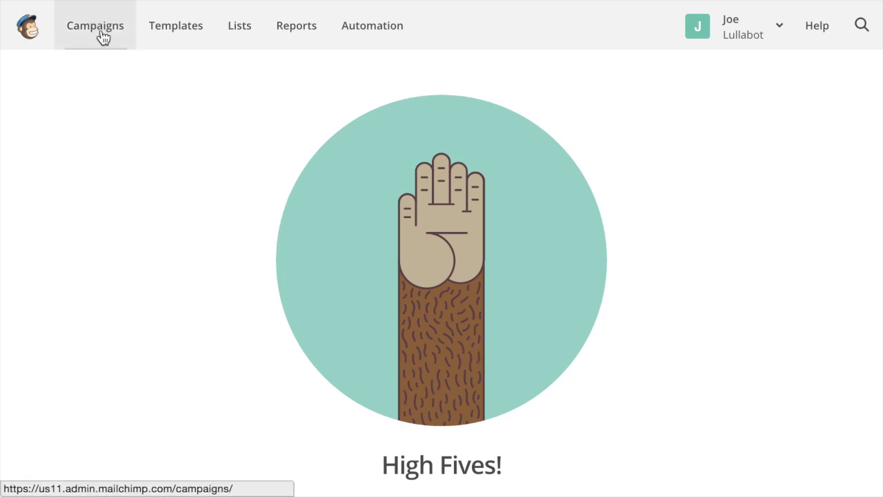
Go to the Weekly Newsletter list's segments and start a new segment.
{"action": "left_click", "coordinate": [244, 36]}
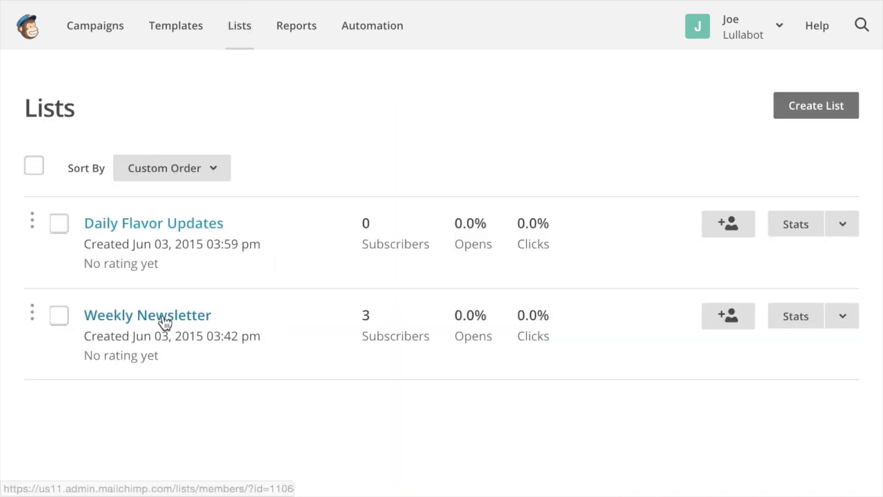
{"action": "left_click", "coordinate": [165, 320]}
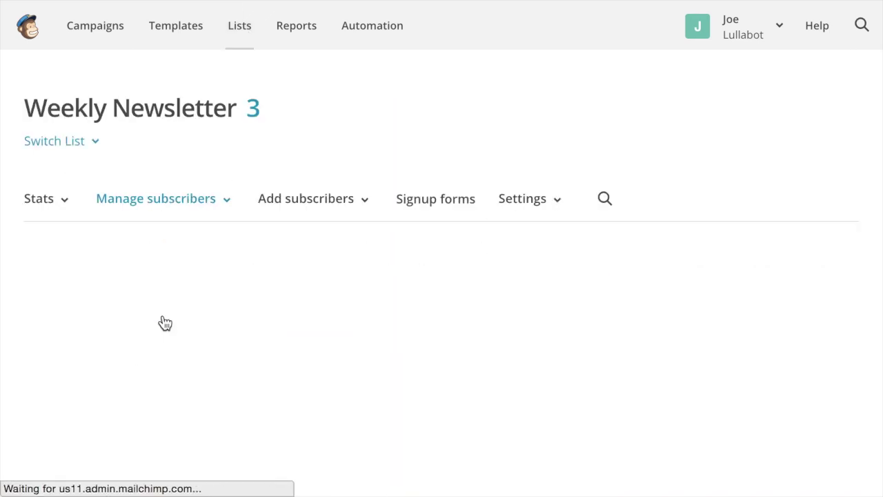
{"action": "scroll", "coordinate": [366, 345], "scroll_direction": "down", "scroll_amount": 2}
{"action": "left_click", "coordinate": [102, 215]}
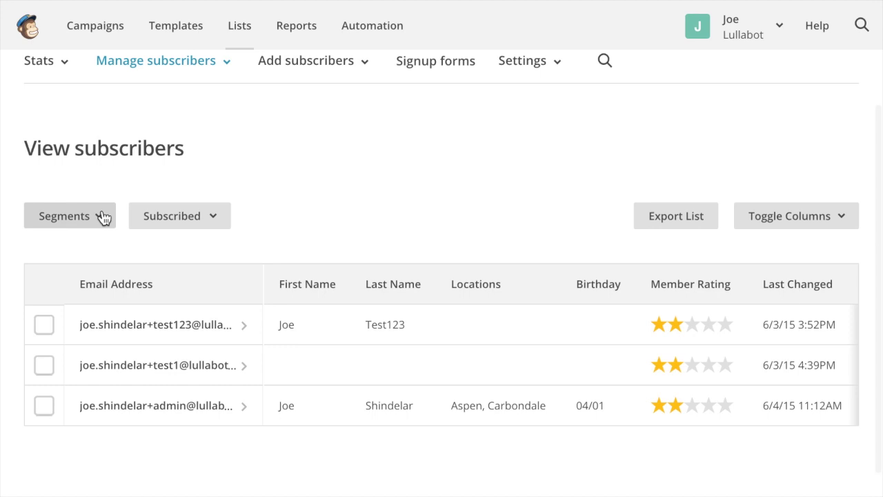
{"action": "scroll", "coordinate": [282, 234], "scroll_direction": "down", "scroll_amount": 1}
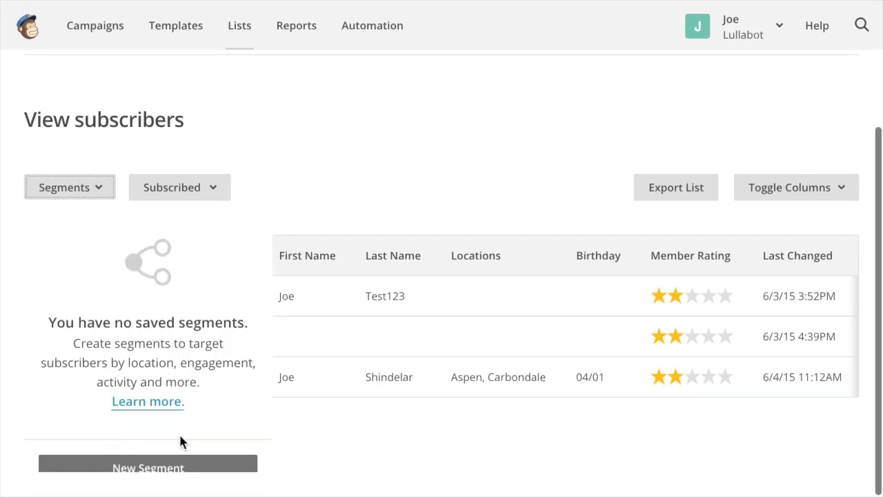
{"action": "left_click", "coordinate": [179, 464]}
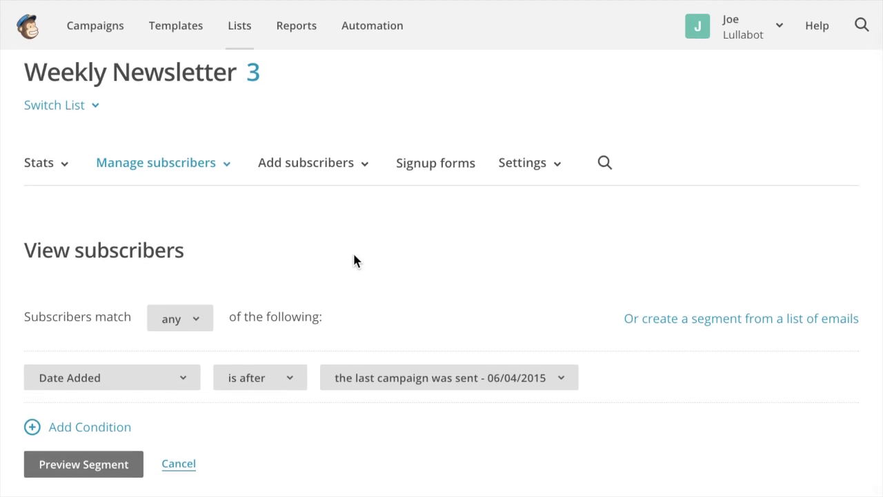
Set the segment condition to Locations contains 'Aspen'.
{"action": "left_click", "coordinate": [185, 376]}
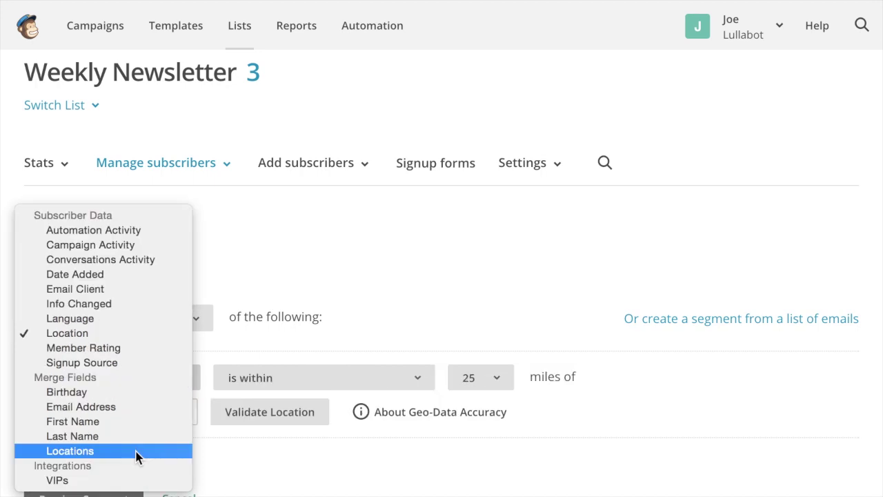
{"action": "left_click", "coordinate": [137, 450]}
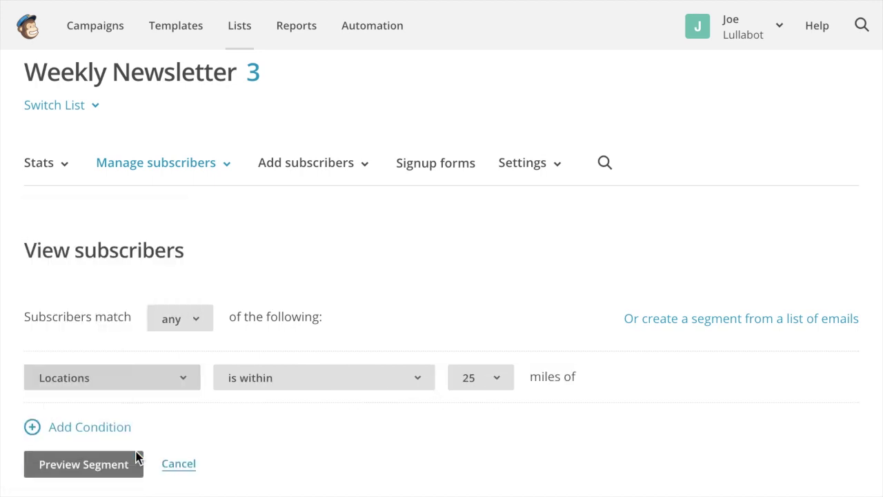
{"action": "left_click", "coordinate": [319, 376]}
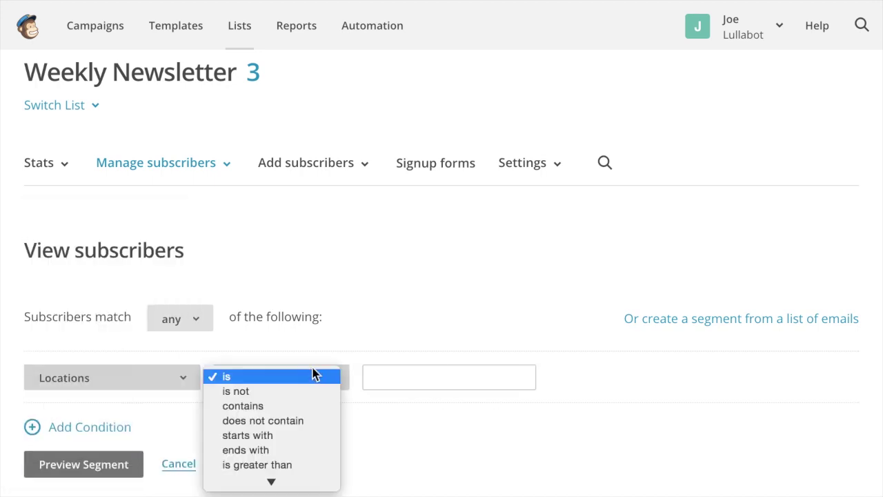
{"action": "left_click", "coordinate": [288, 406]}
{"action": "type", "text": "Aspen"}
{"action": "left_click", "coordinate": [530, 260]}
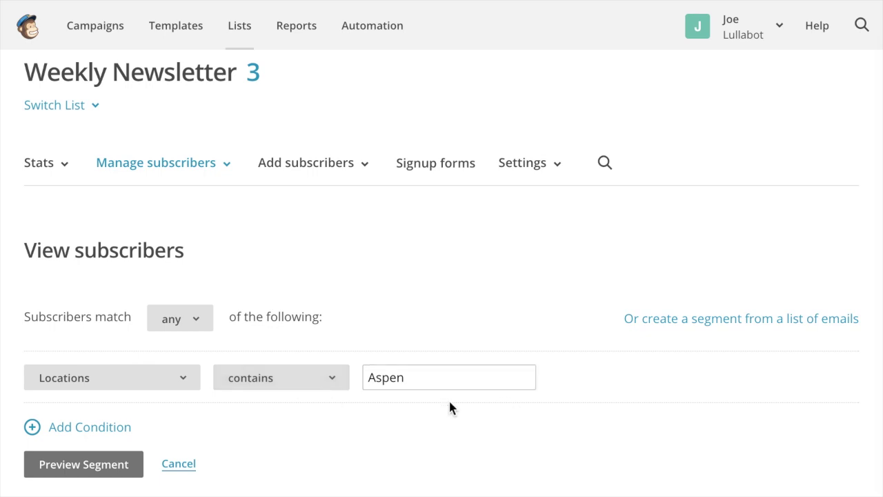
Preview the Aspen location segment and save it as 'Aspen' with Auto-Update on.
{"action": "left_click", "coordinate": [128, 467]}
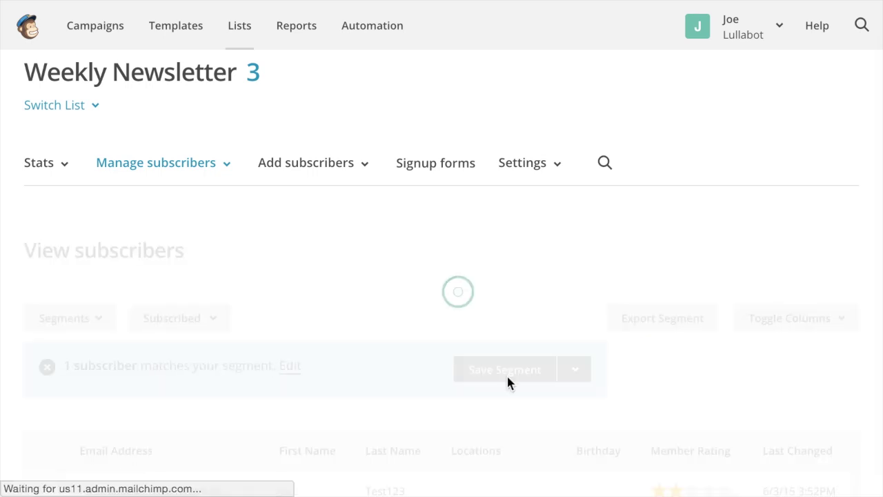
{"action": "scroll", "coordinate": [450, 258], "scroll_direction": "down", "scroll_amount": 3}
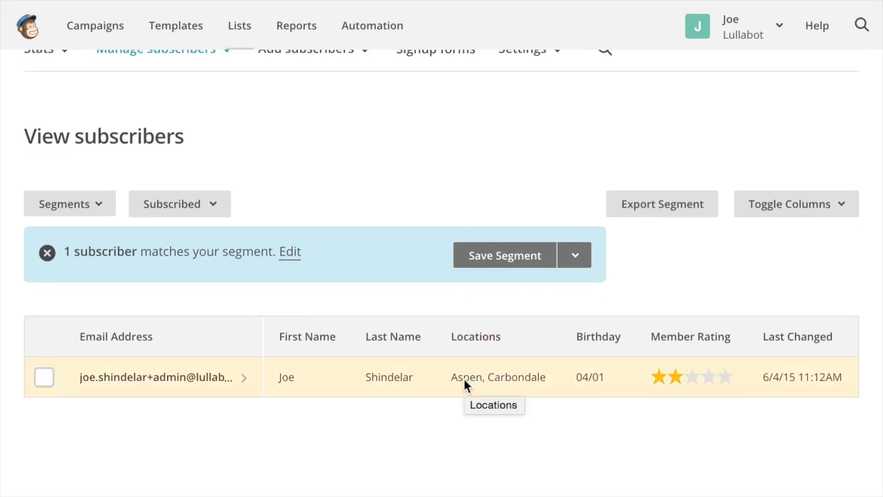
{"action": "left_click", "coordinate": [505, 256]}
{"action": "type", "text": "Aspen"}
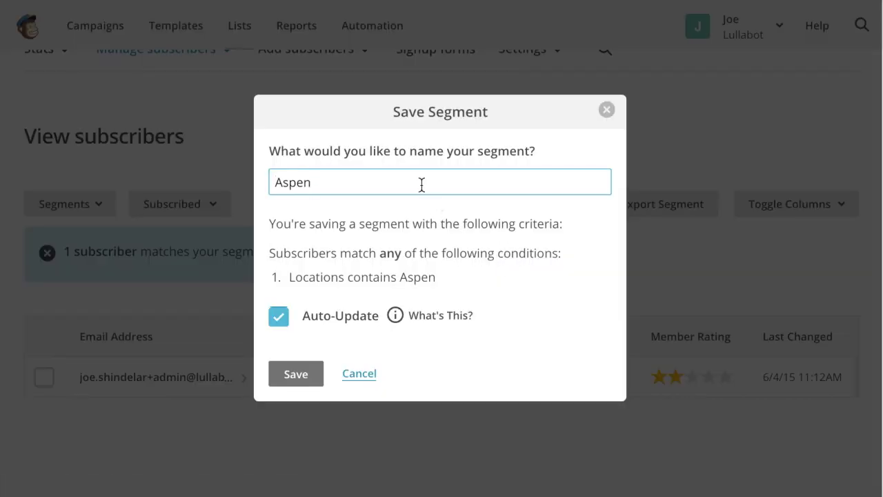
{"action": "left_click", "coordinate": [295, 373]}
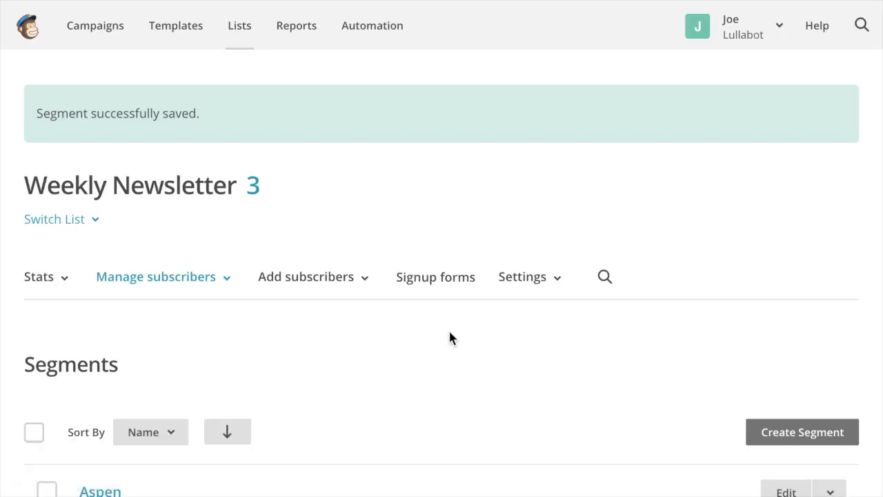
Create a Regular campaign for the Weekly Newsletter list, sending to the saved 'Aspen' segment.
{"action": "scroll", "coordinate": [496, 311], "scroll_direction": "down", "scroll_amount": 3}
{"action": "scroll", "coordinate": [352, 357], "scroll_direction": "up", "scroll_amount": 3}
{"action": "left_click", "coordinate": [124, 31]}
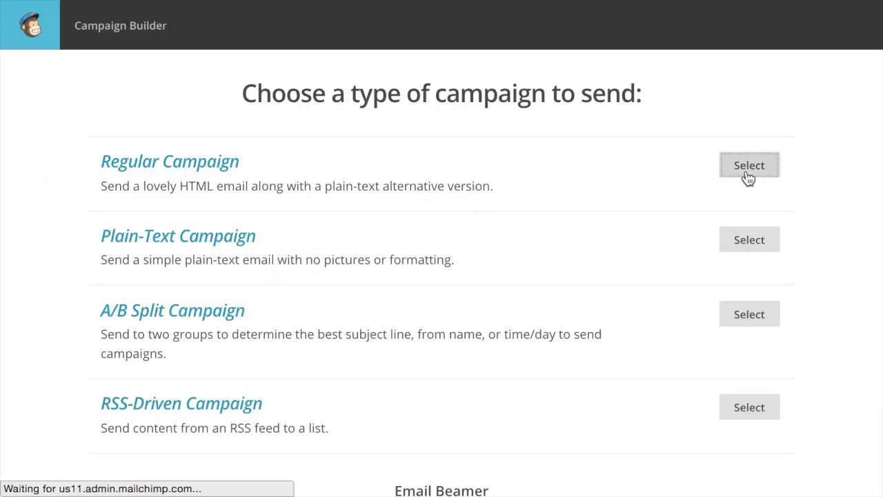
{"action": "left_click", "coordinate": [157, 221]}
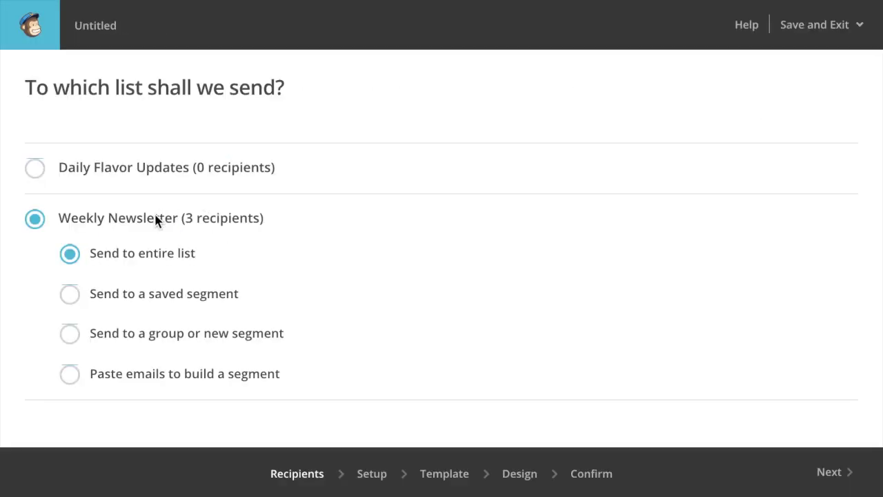
{"action": "left_click", "coordinate": [157, 297]}
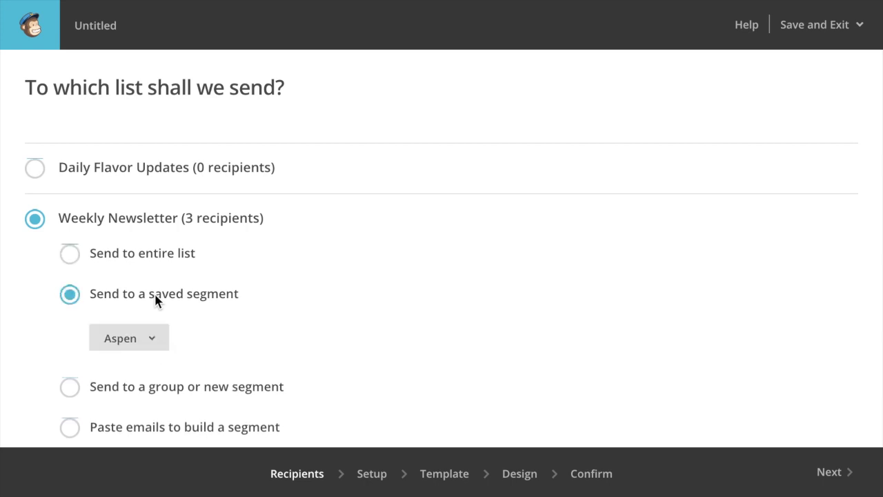
{"action": "scroll", "coordinate": [357, 276], "scroll_direction": "down", "scroll_amount": 1}
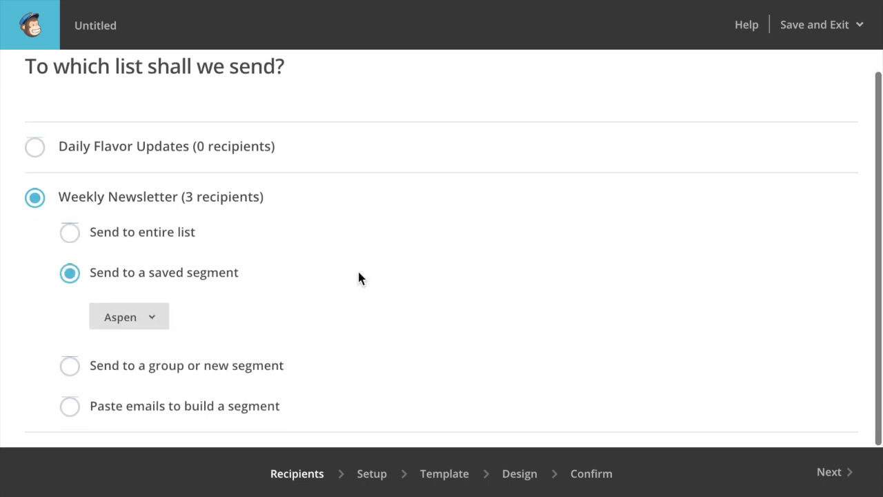
{"action": "left_click", "coordinate": [157, 318]}
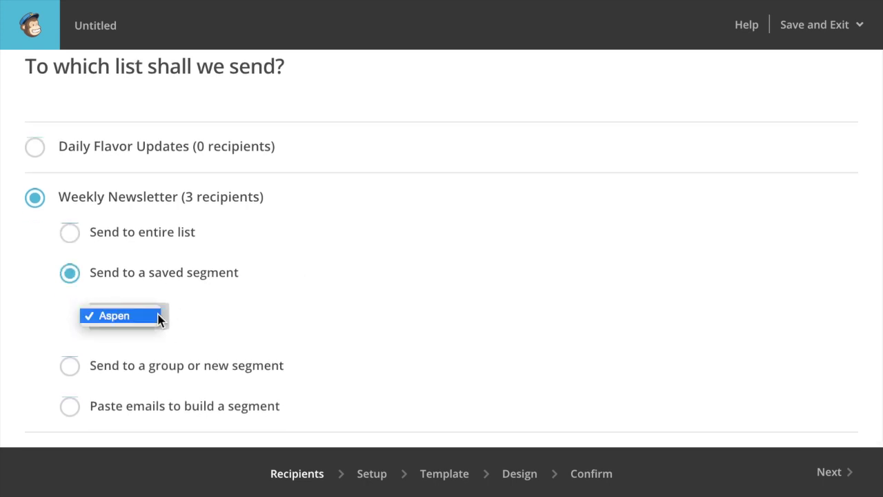
{"action": "left_click", "coordinate": [317, 321]}
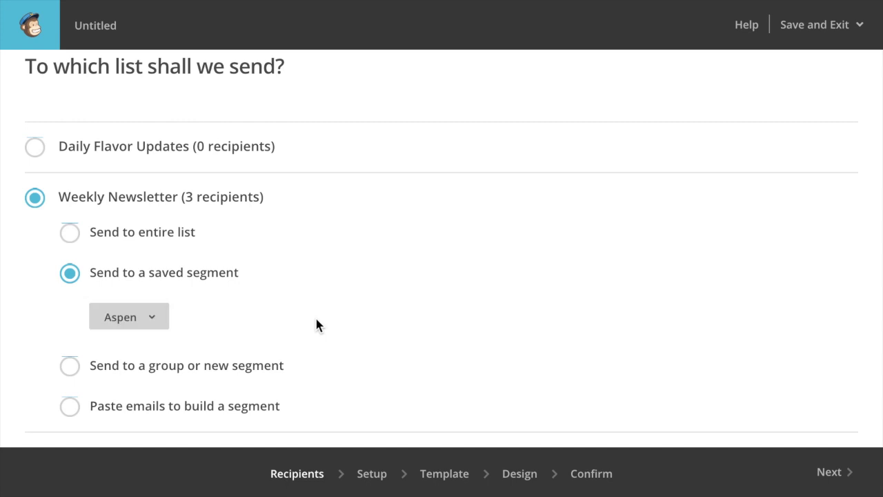